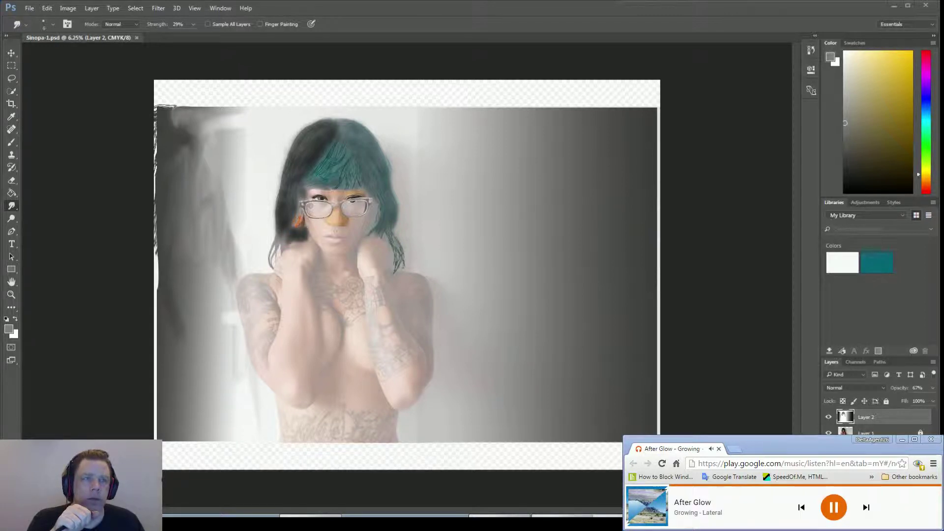
- Hide Layer 2 and save the document
click(829, 417)
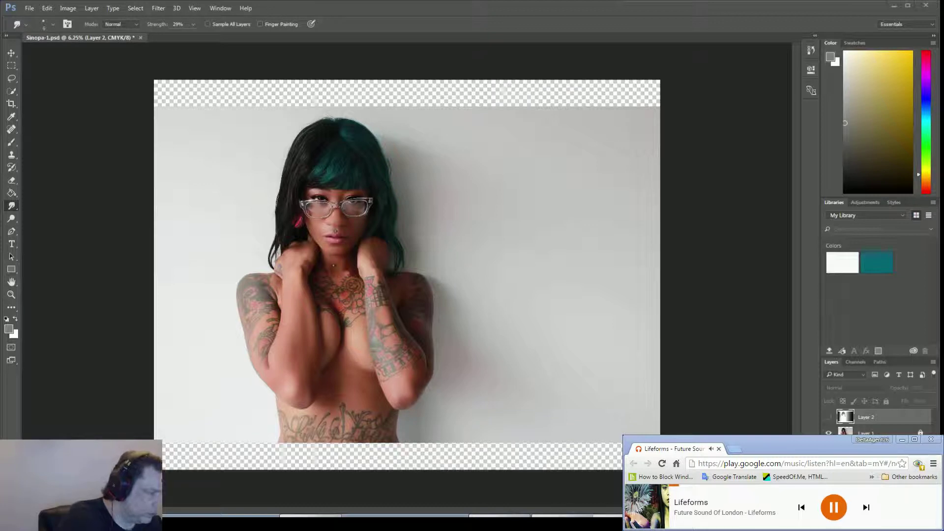
key(ctrl+s)
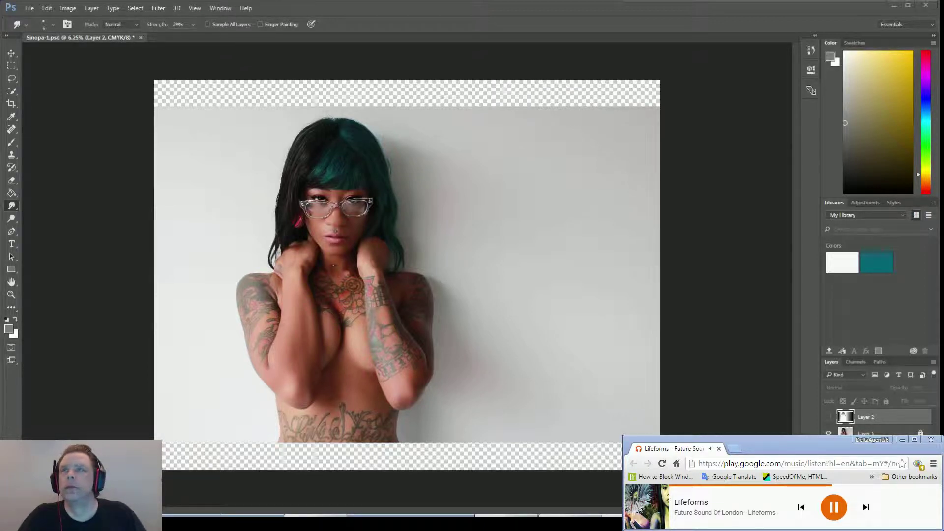
- Add a new empty layer above Layer 2 and name it "outline"
click(91, 8)
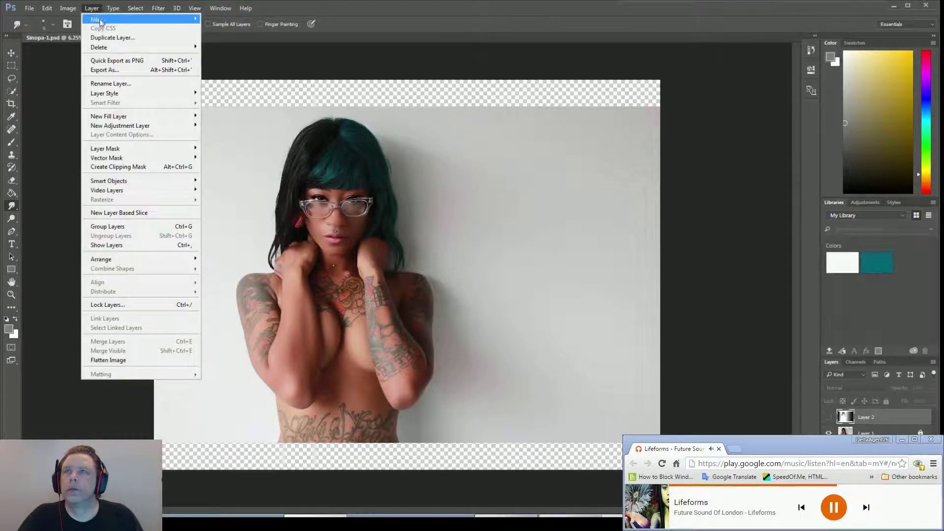
mouse_move(109, 21)
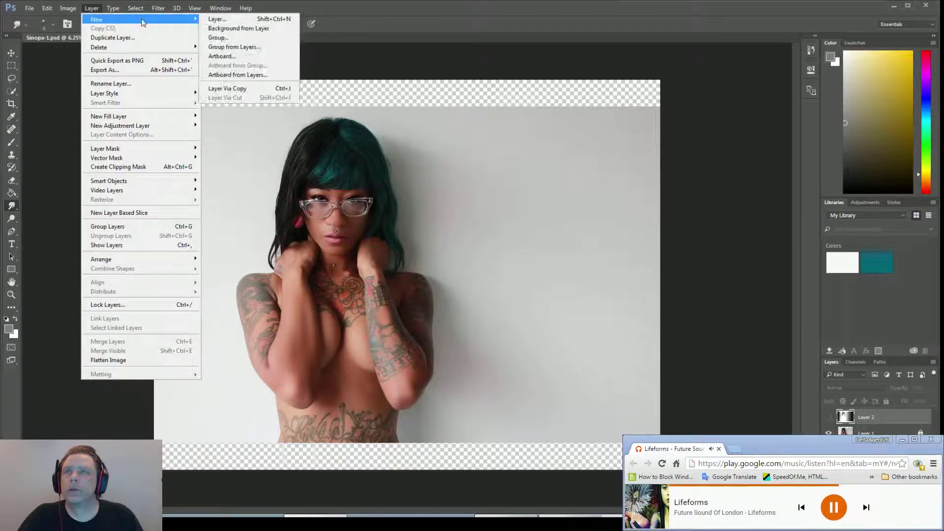
click(215, 19)
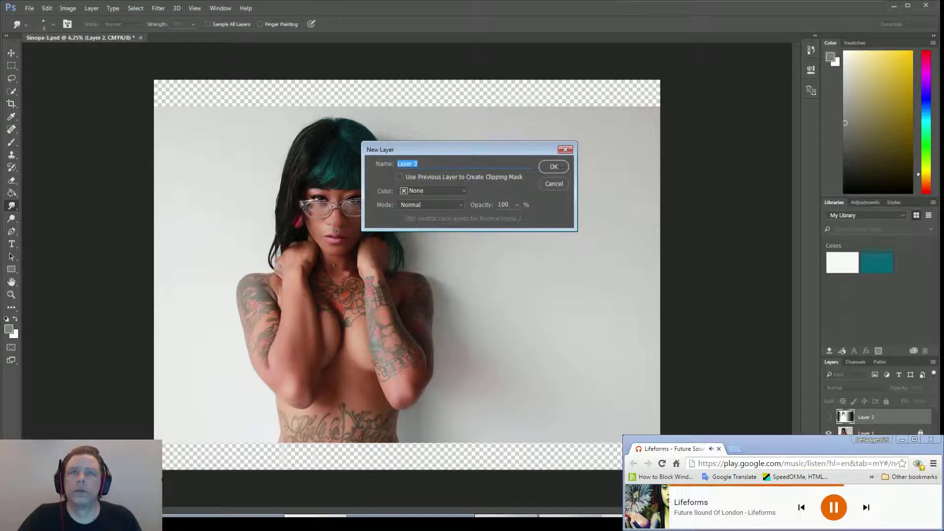
click(556, 167)
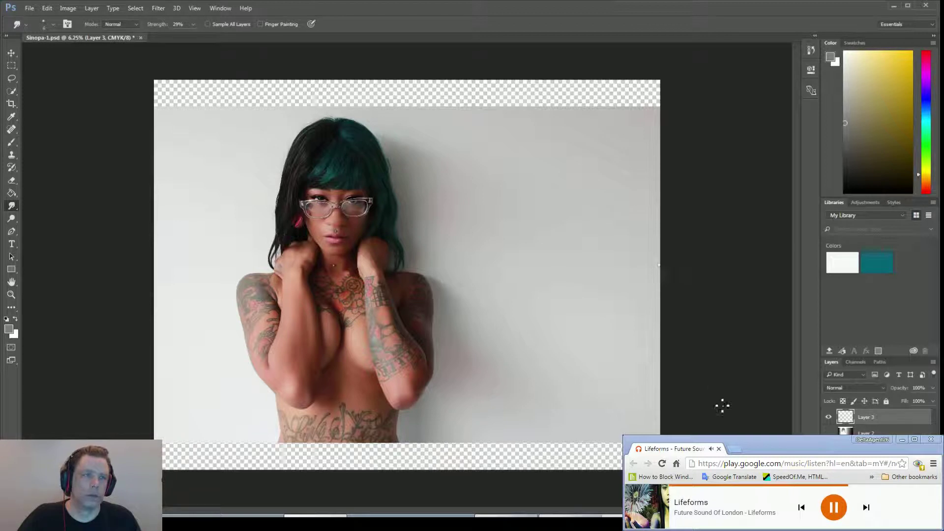
double_click(866, 418)
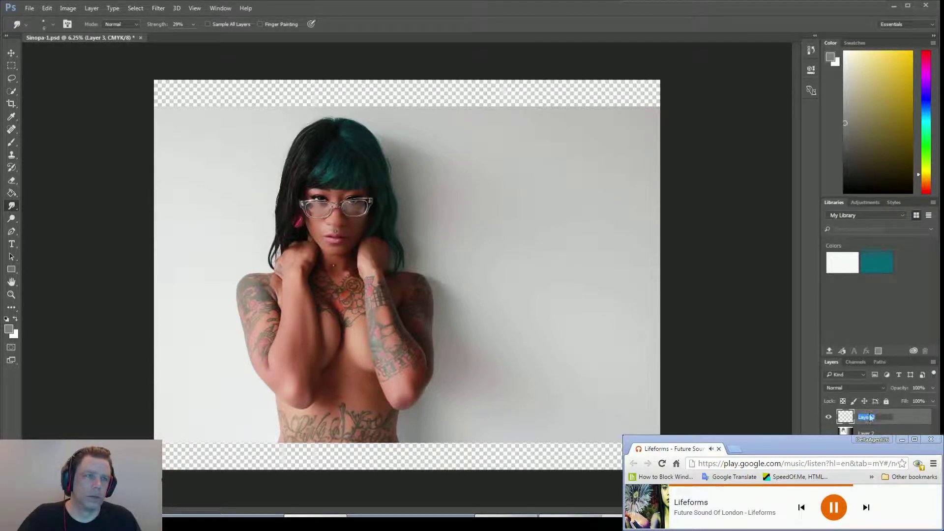
text(o)
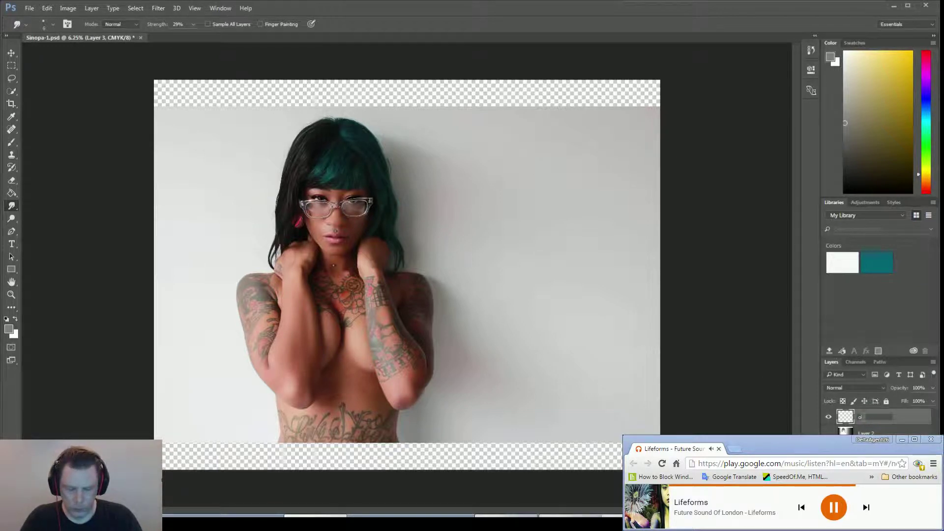
text(utlin)
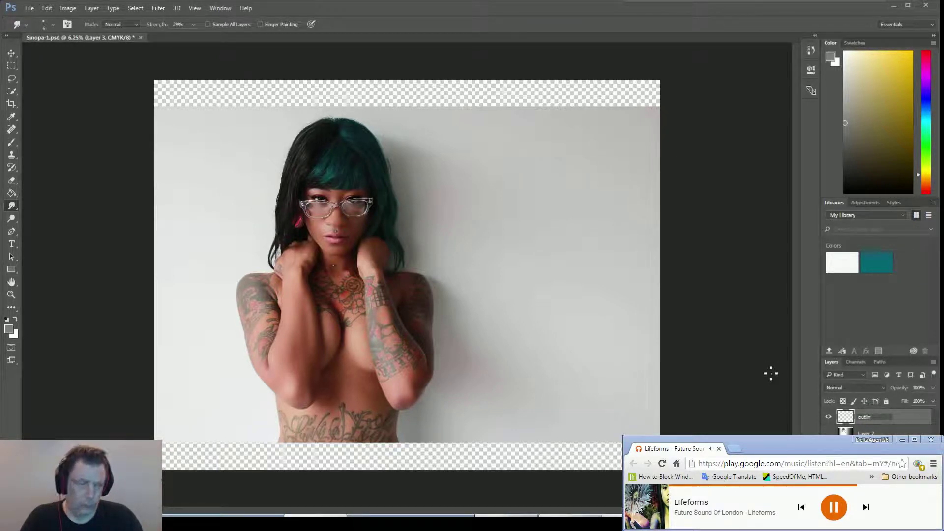
text(e)
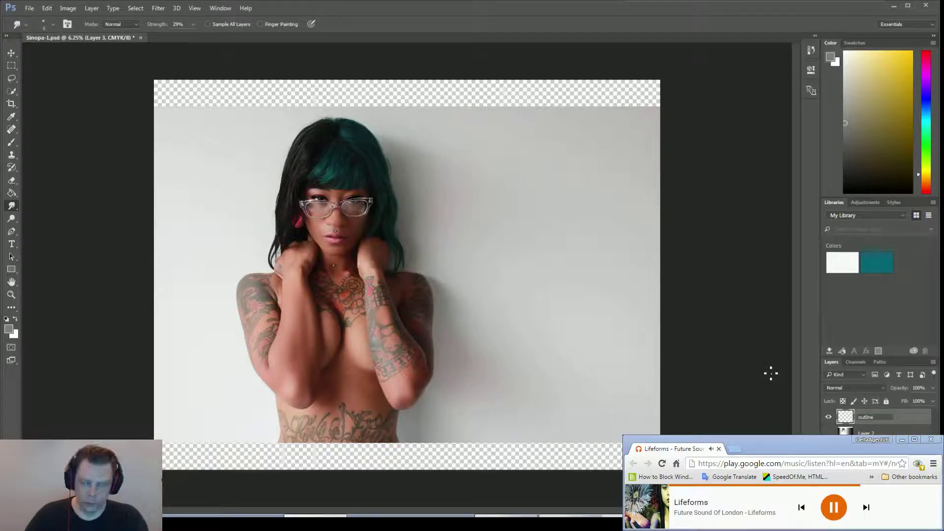
key(Return)
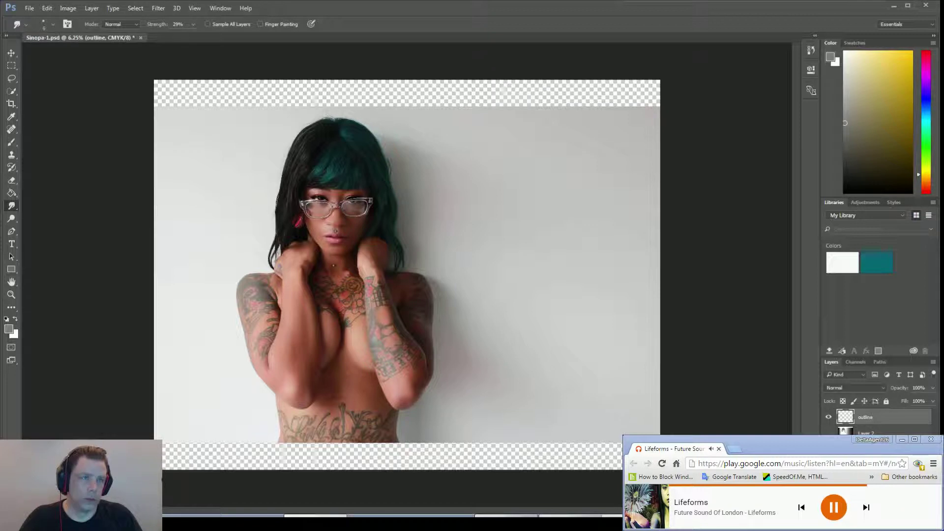
- Show Layer 2 again and give it a yellow color label
click(830, 432)
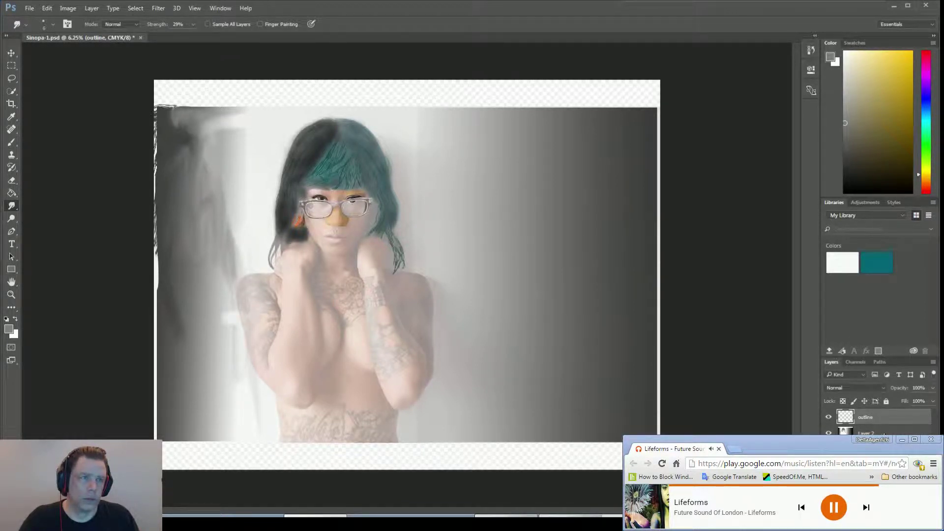
click(884, 432)
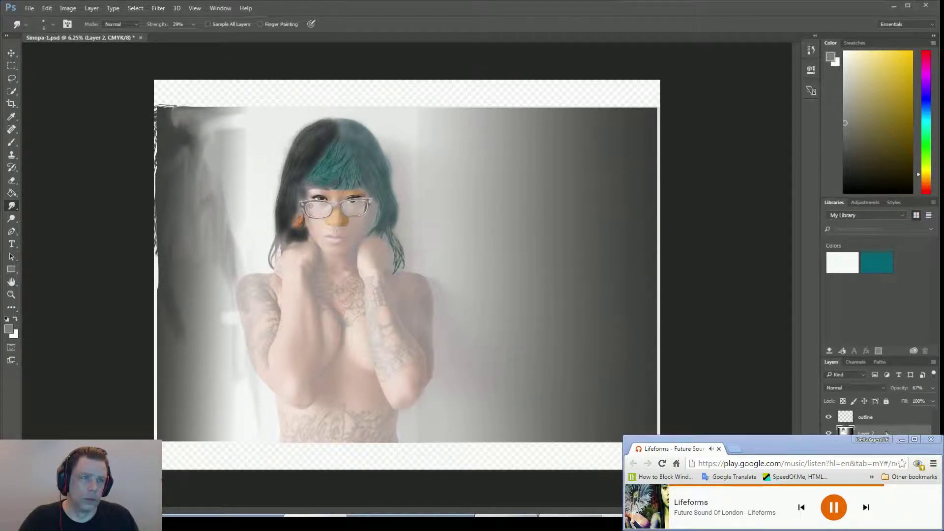
right_click(886, 433)
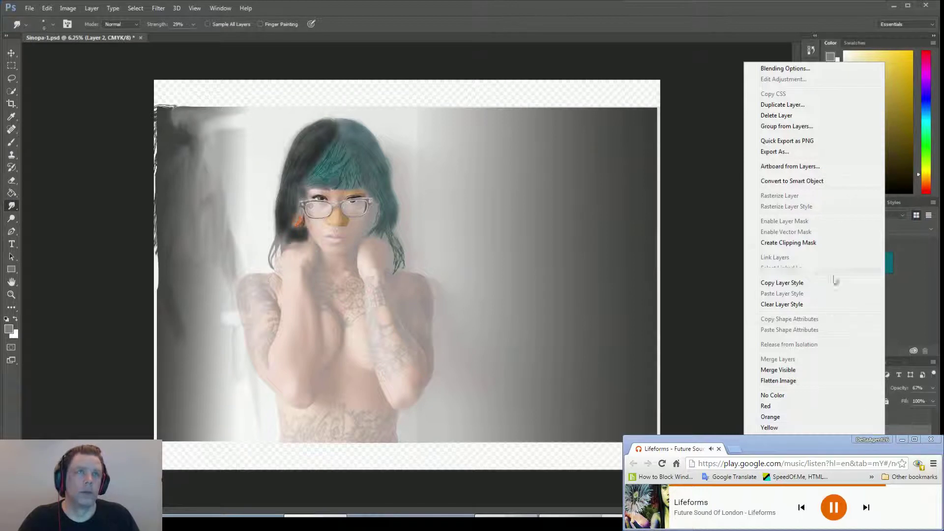
click(715, 347)
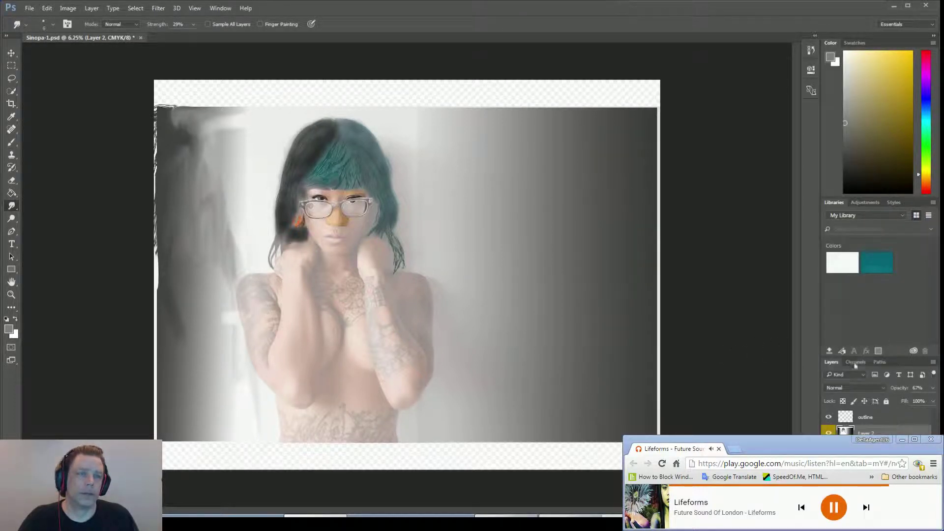
- Delete Layer 2 from the document
right_click(877, 432)
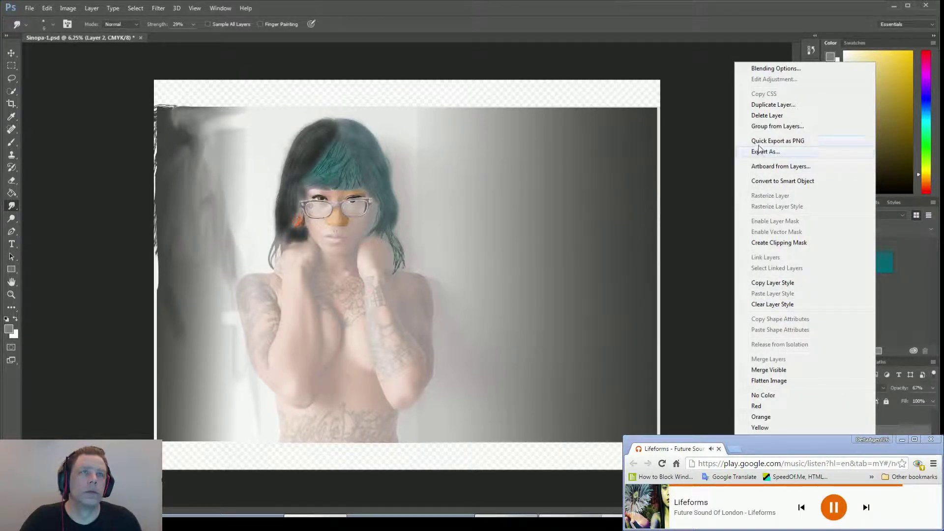
click(766, 117)
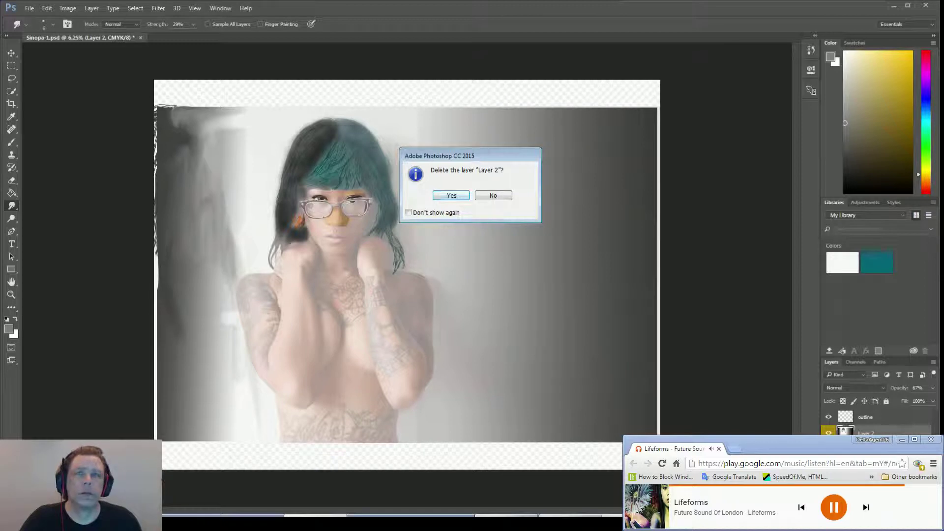
click(453, 194)
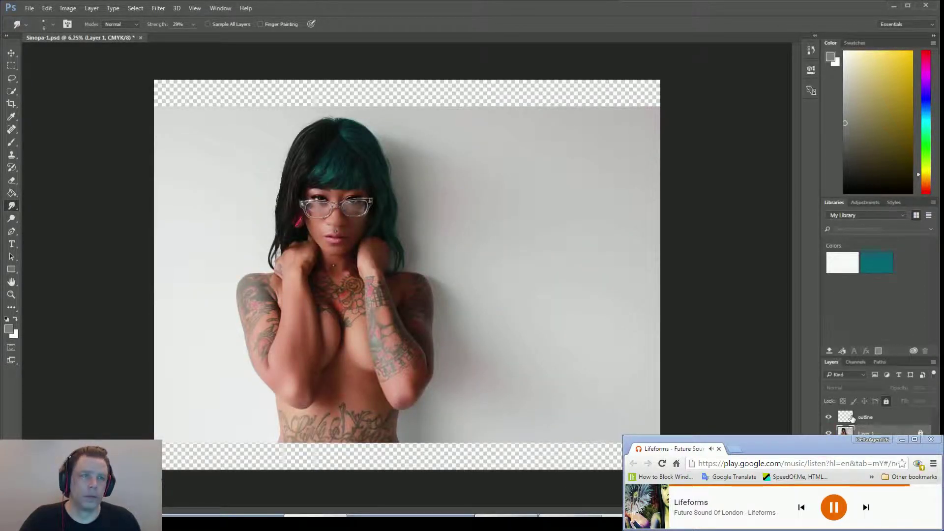
- Give the outline layer a gray color label and keep its opacity at 100%
click(853, 418)
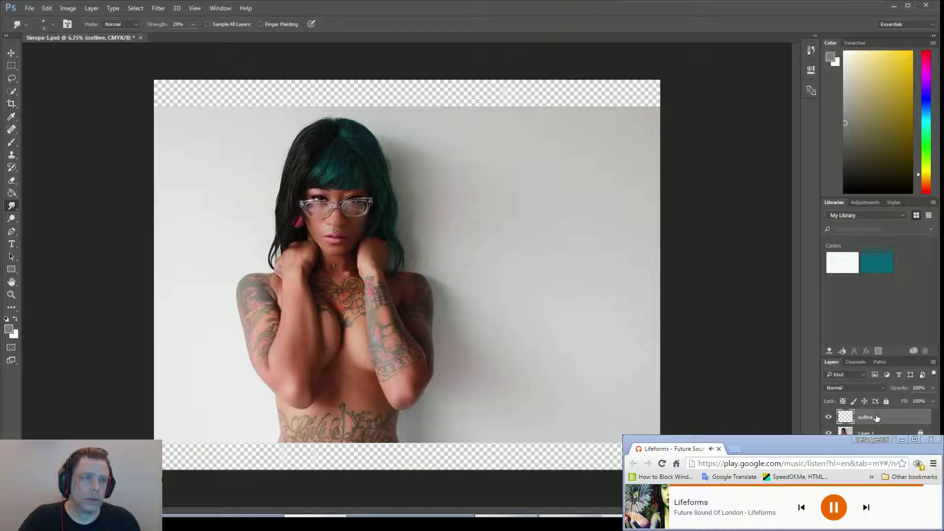
right_click(846, 420)
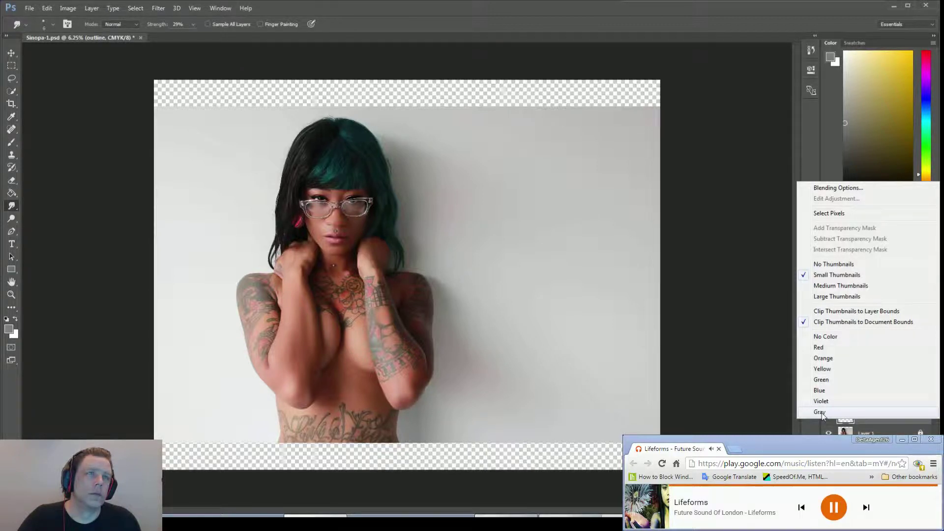
click(822, 414)
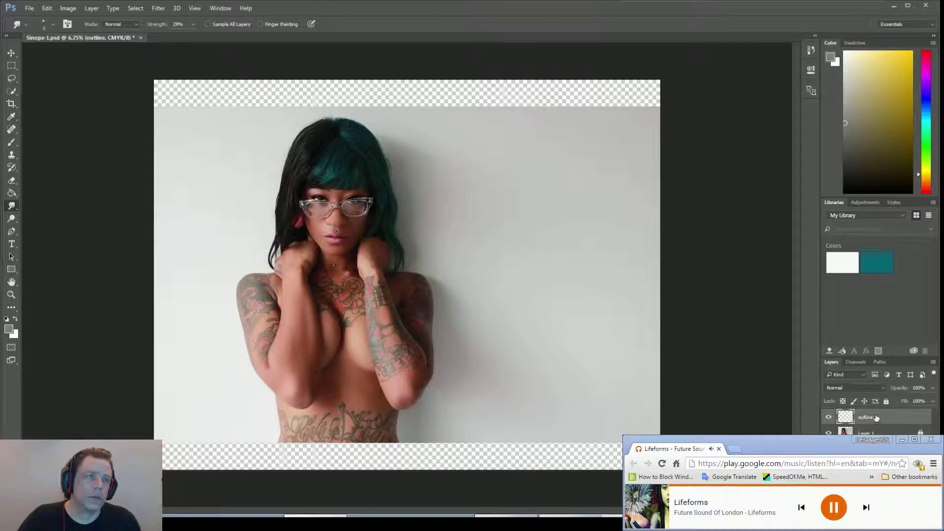
click(932, 388)
mouse_move(931, 400)
mouse_down()
mouse_move(885, 400)
mouse_move(932, 400)
mouse_up()
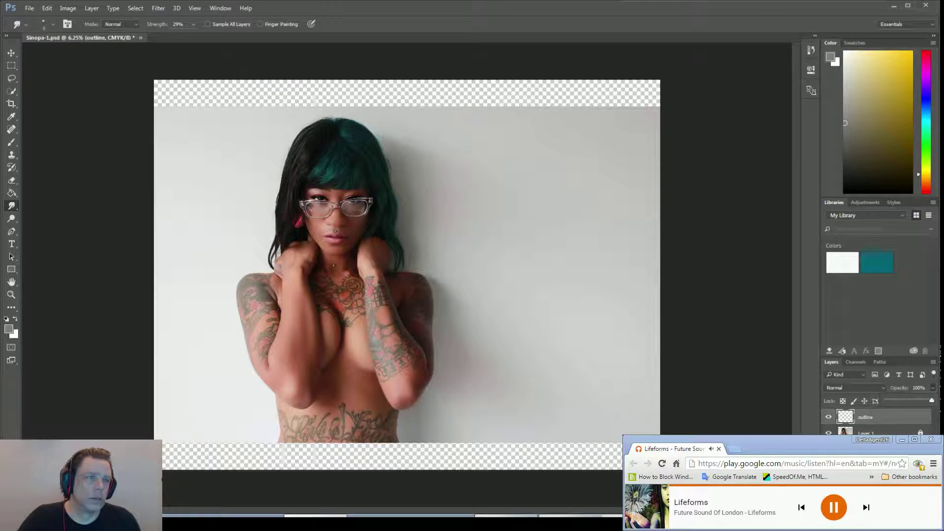
- Delete the outline layer
right_click(869, 420)
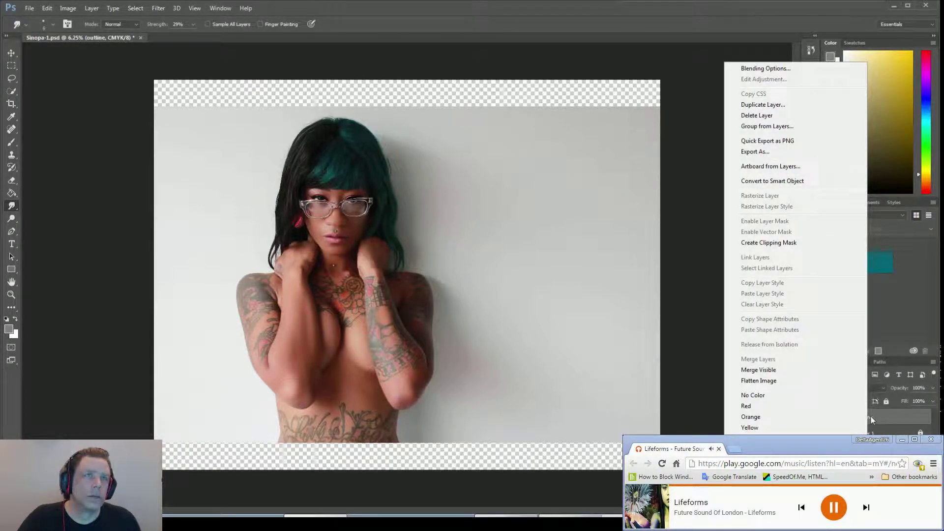
click(752, 116)
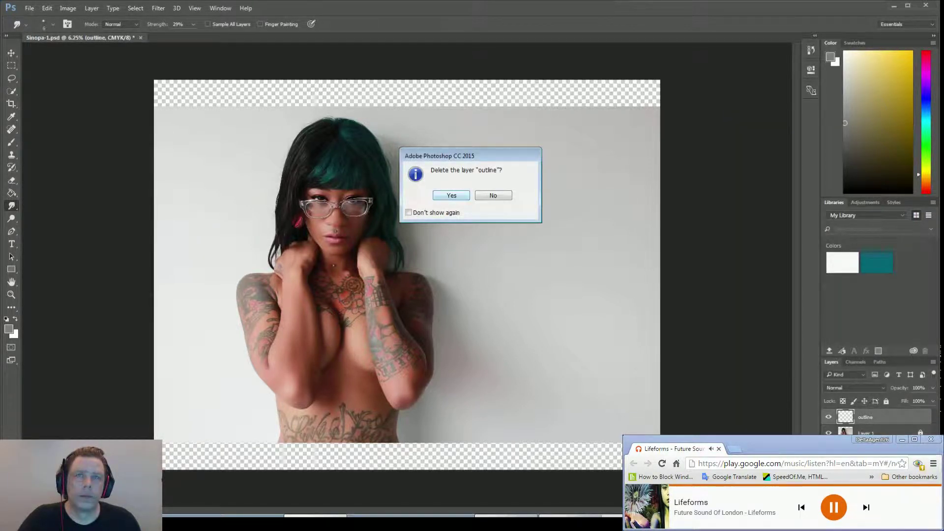
key(Return)
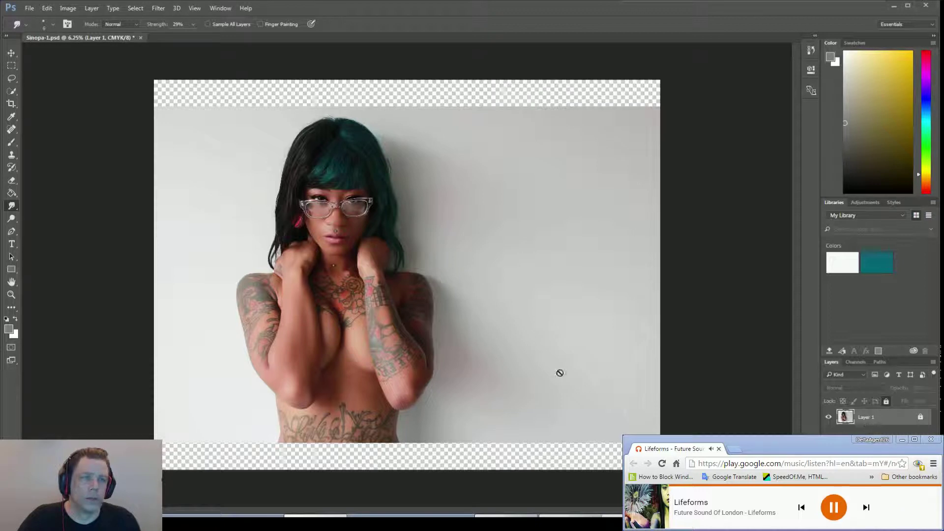
- Create a solid color fill layer above the photo with a gray label and the near-white fill color #fcfbf9
click(91, 9)
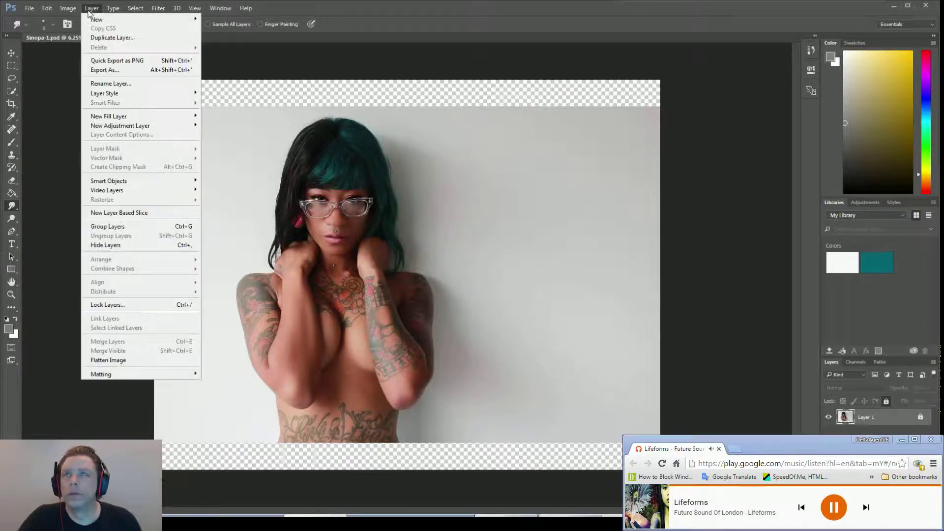
mouse_move(101, 19)
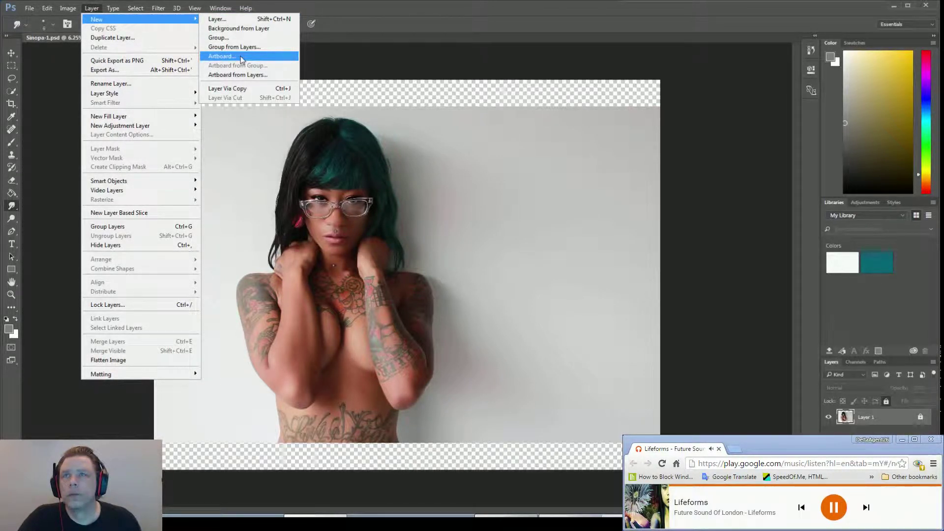
mouse_move(192, 115)
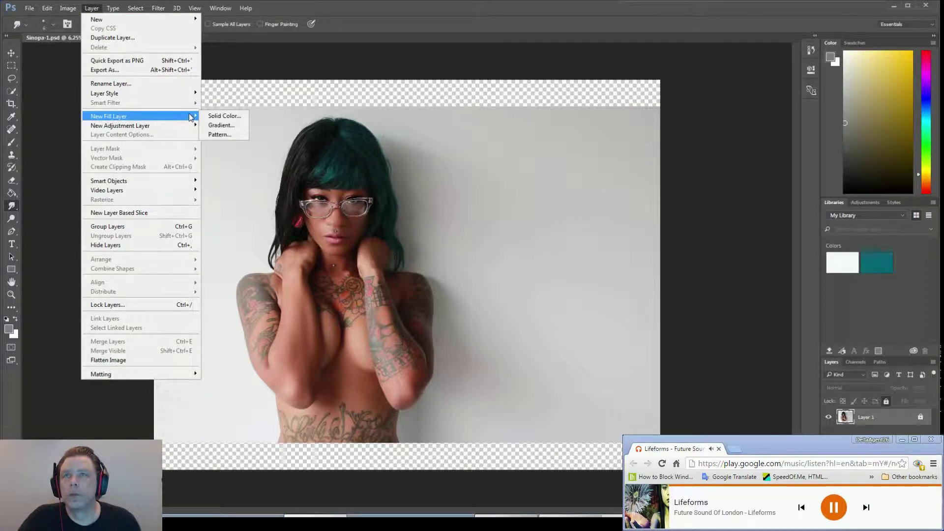
click(217, 116)
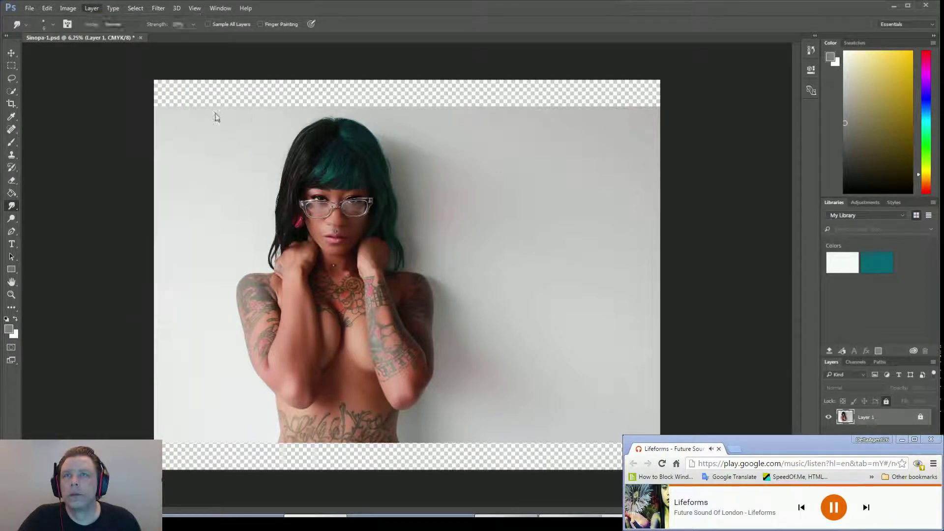
click(432, 191)
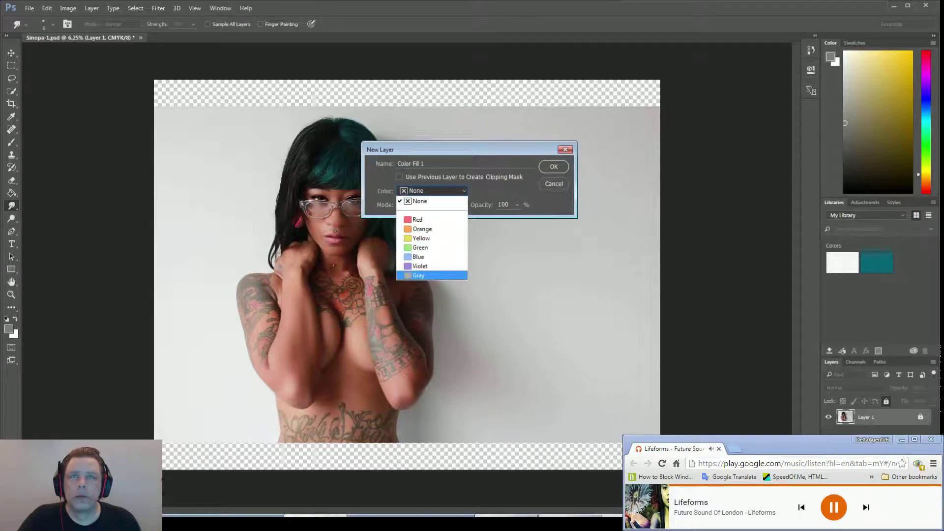
click(419, 276)
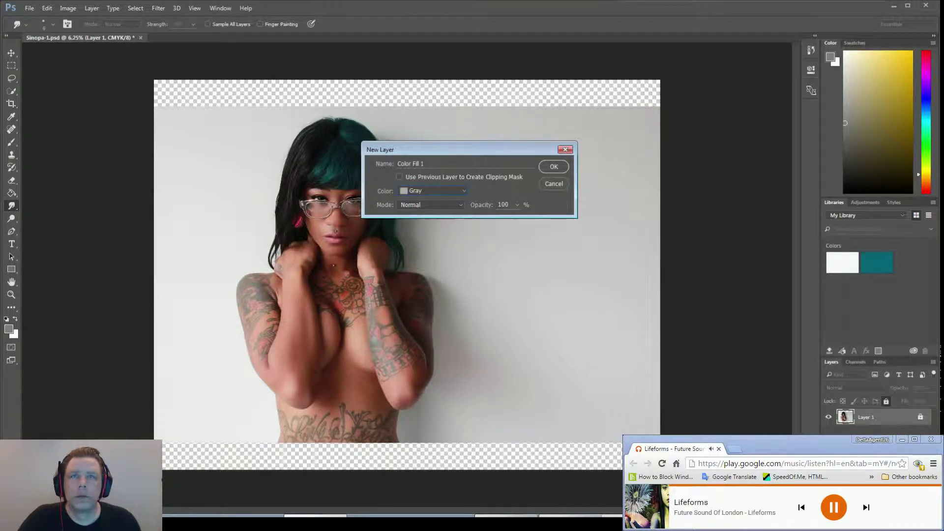
key(Return)
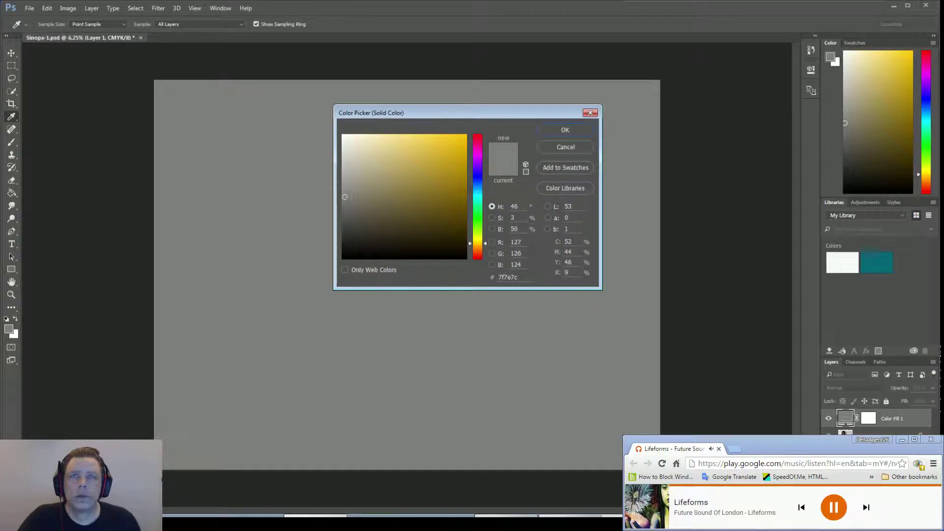
click(344, 136)
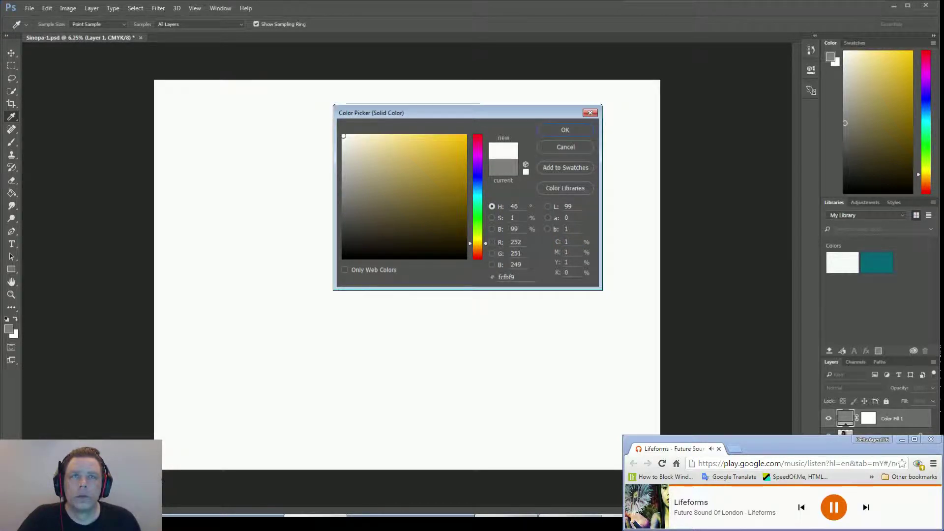
click(563, 131)
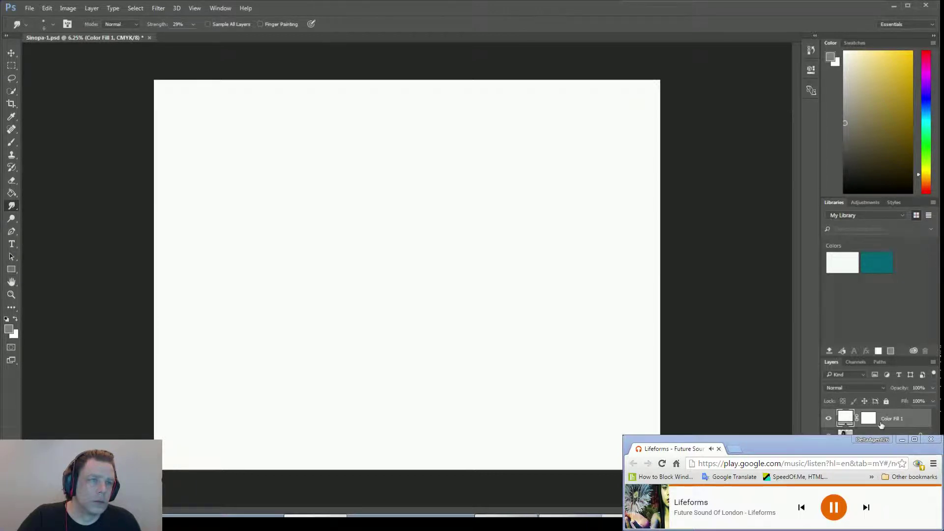
- Lower the color fill layer's opacity to 36%
click(933, 388)
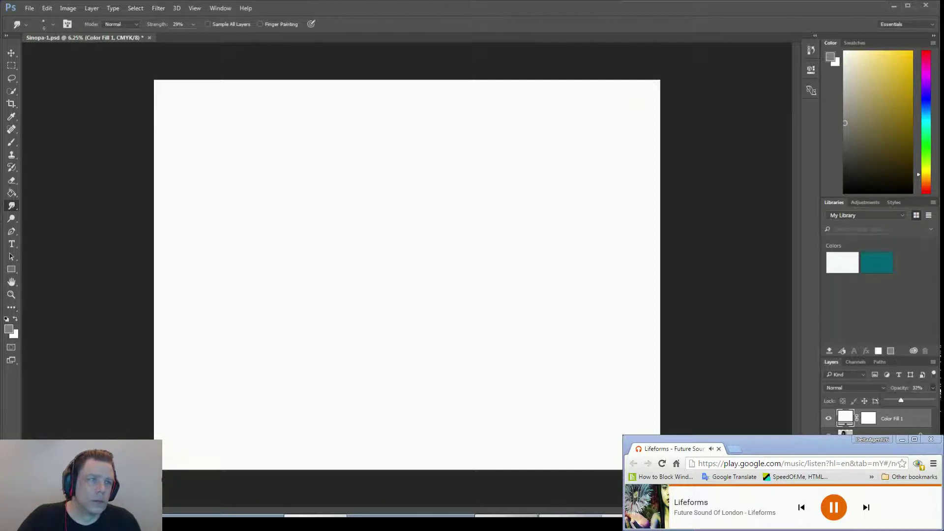
drag(901, 401, 898, 401)
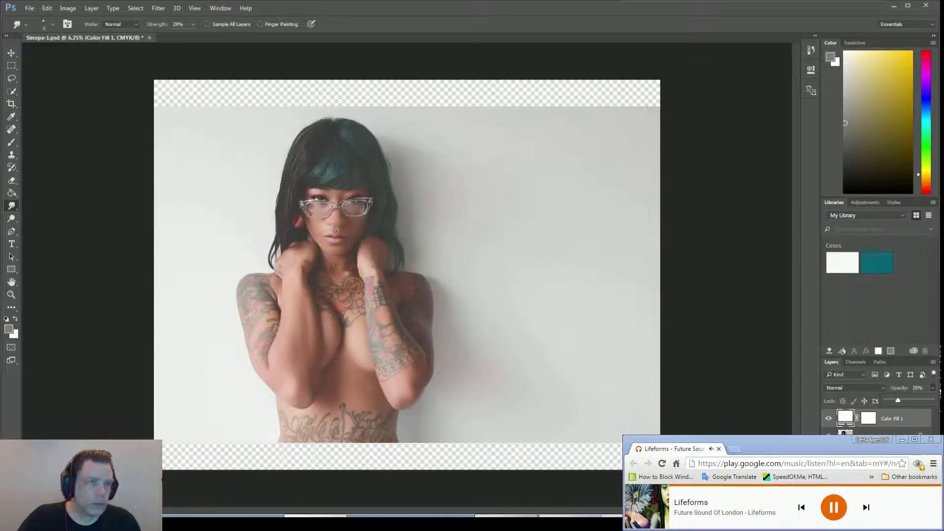
mouse_move(898, 401)
mouse_down()
mouse_move(890, 400)
mouse_move(907, 401)
mouse_up()
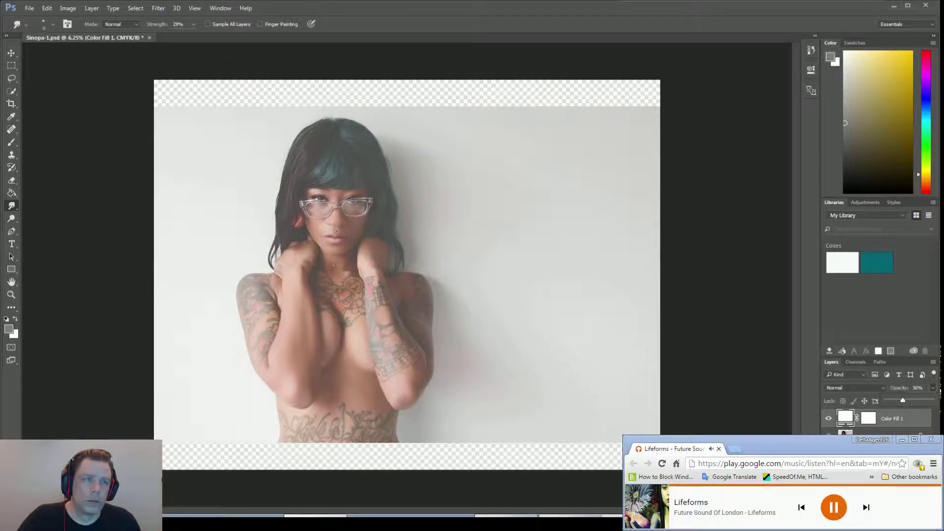
- Rename the color fill layer Outline and compare the photo with the layer hidden and shown
click(900, 422)
double_click(893, 419)
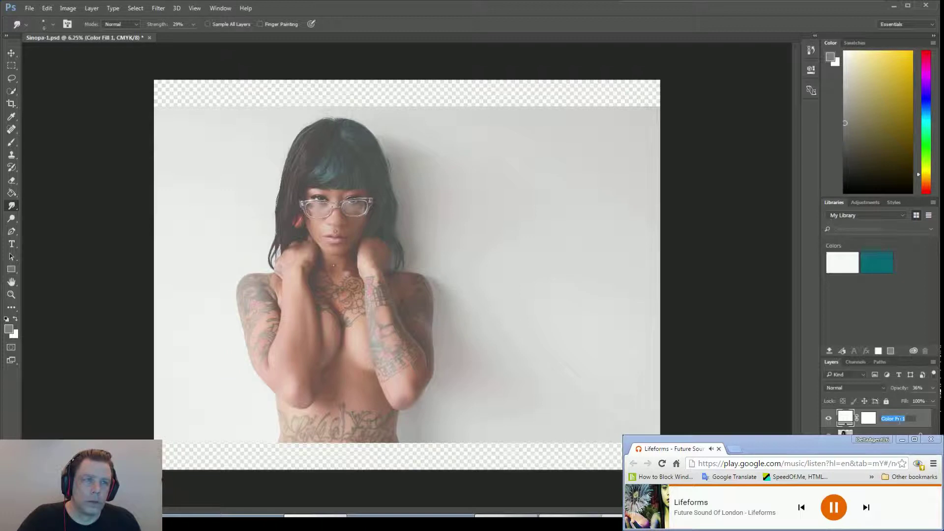
text(Outl)
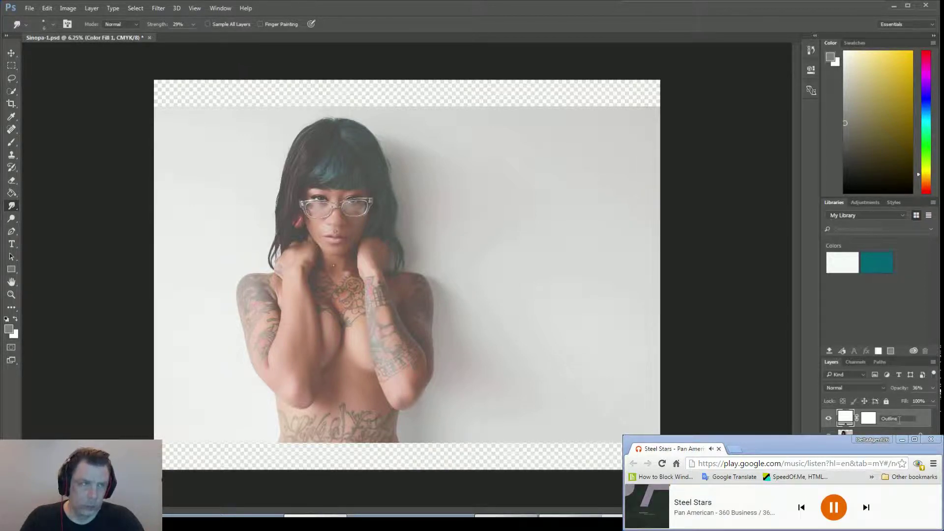
text(ine)
key(Return)
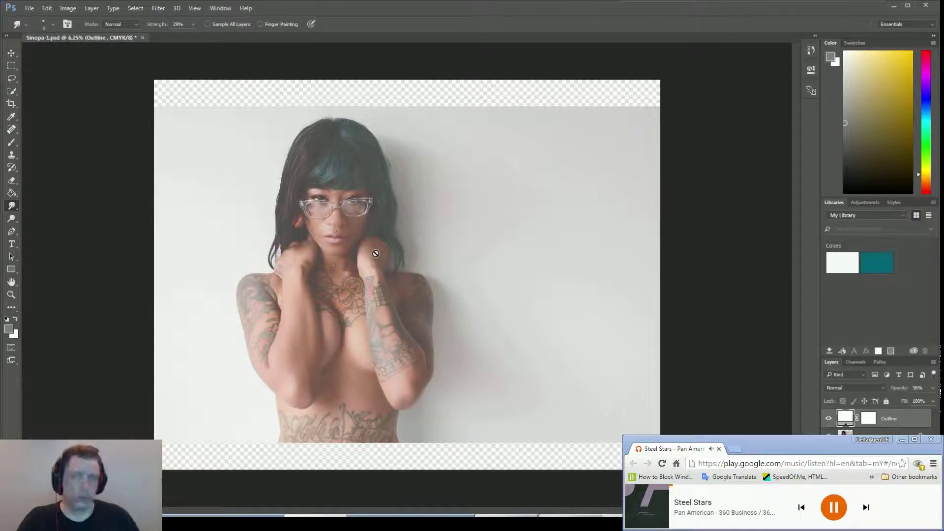
click(829, 419)
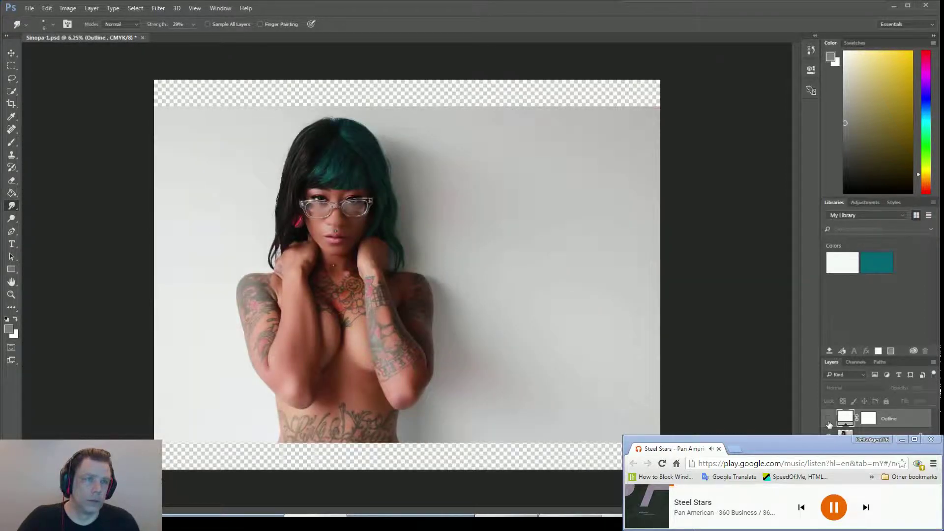
click(829, 419)
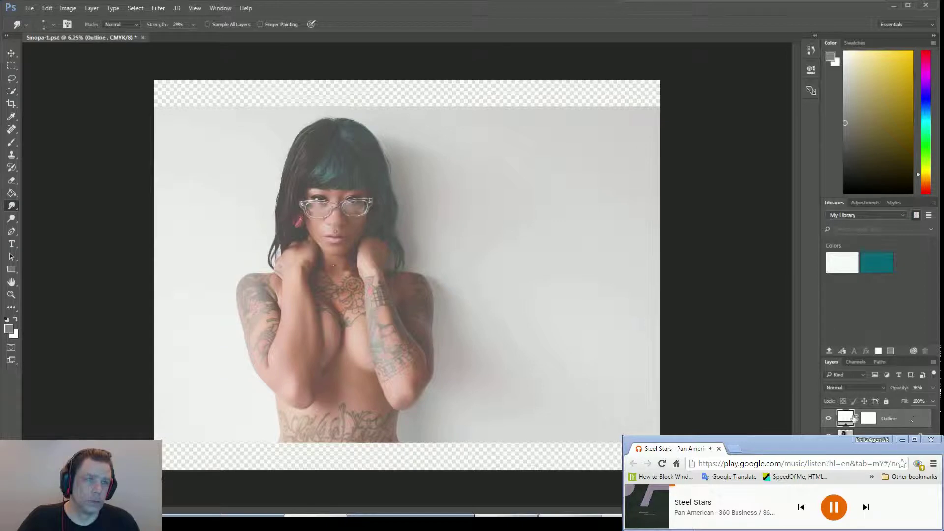
- Target the Outline layer's mask and set up the Pencil tool with a 1 px tip
click(868, 418)
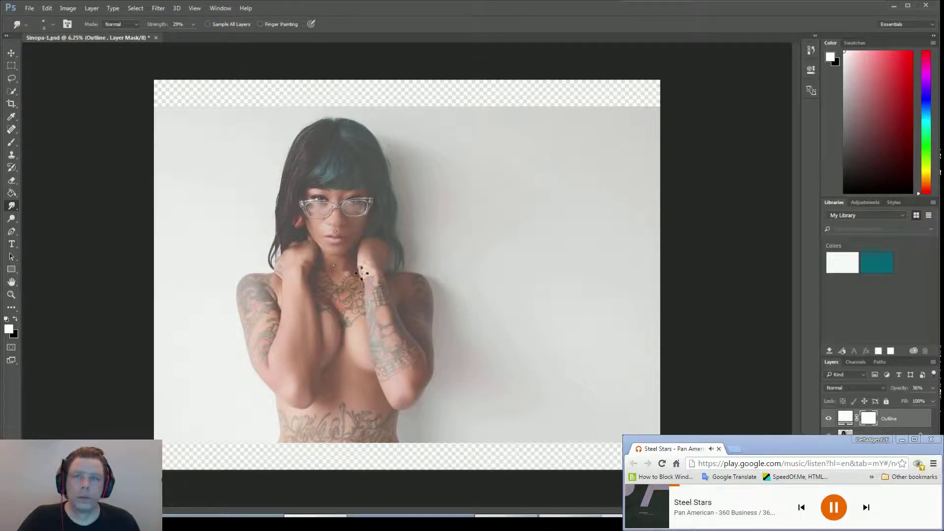
click(12, 143)
click(42, 149)
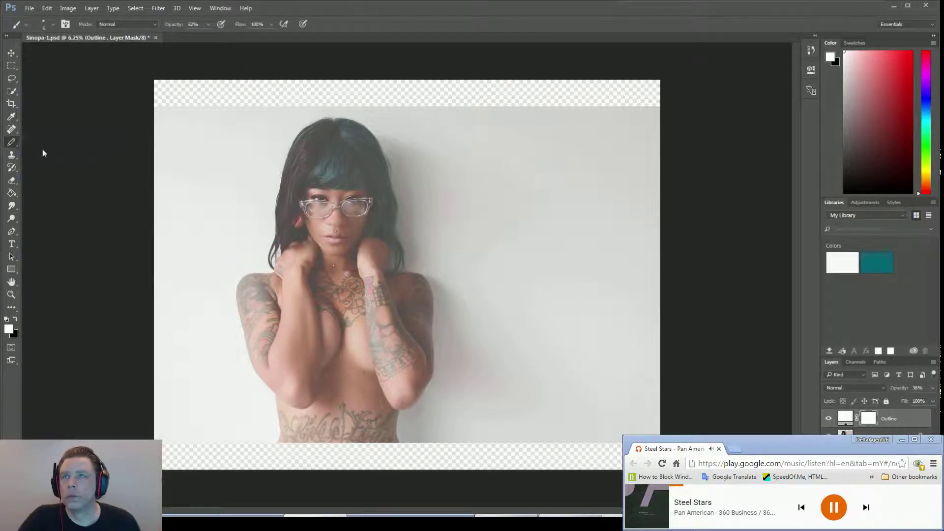
click(53, 24)
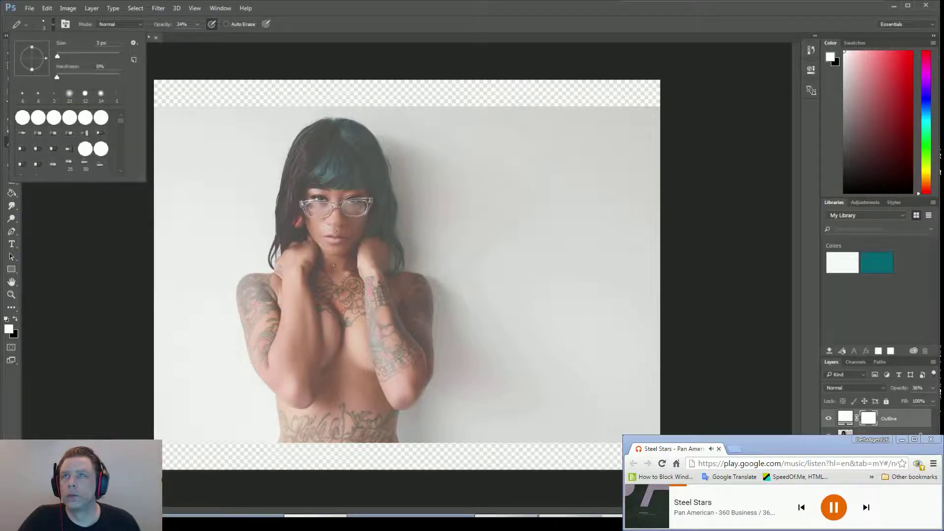
text(1)
key(Return)
- Shift the hue in the foreground color picker, accept white #ffffff, and return to the Pencil tool
click(8, 329)
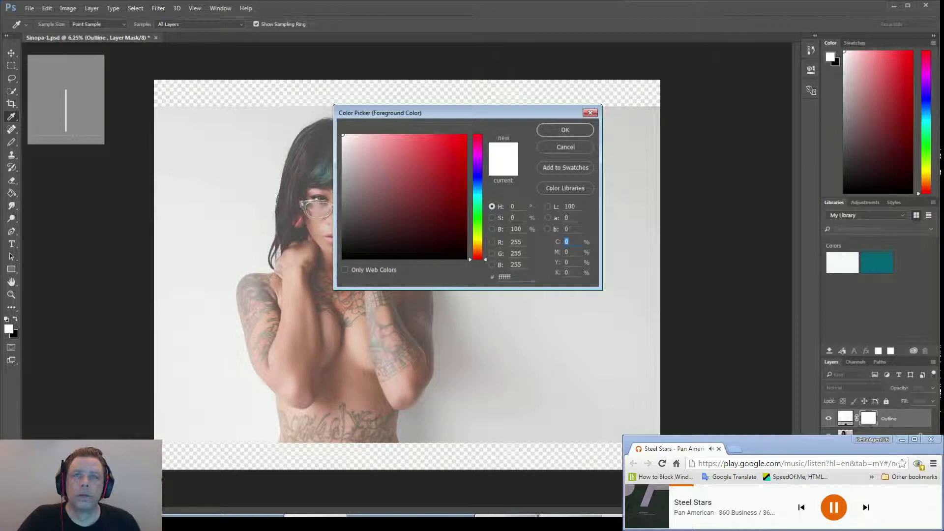
scroll(514, 207, up, 5)
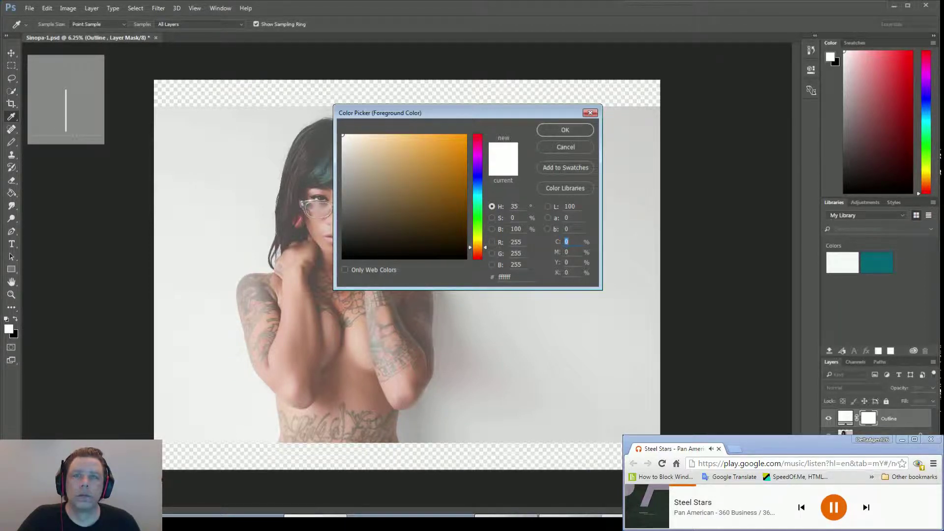
scroll(514, 207, up, 8)
scroll(514, 207, down, 6)
scroll(514, 207, down, 1)
scroll(514, 207, down, 3)
click(565, 131)
key(b)
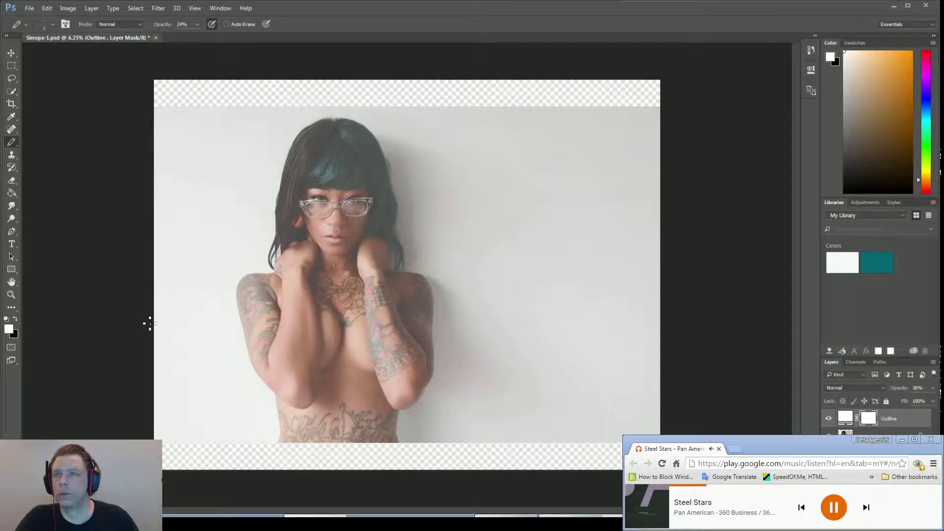
- Set the Pencil tool's opacity to 48% for detail work along the edge of the lower torso
click(10, 295)
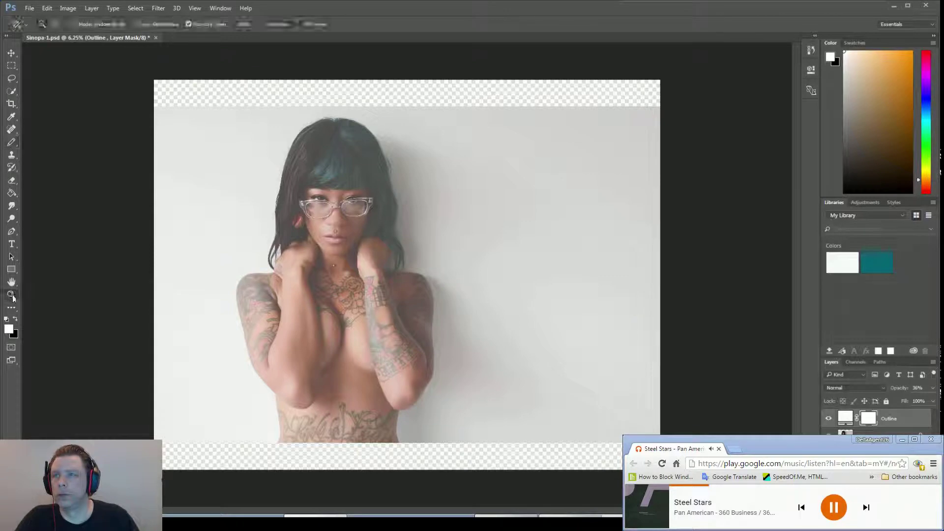
click(293, 437)
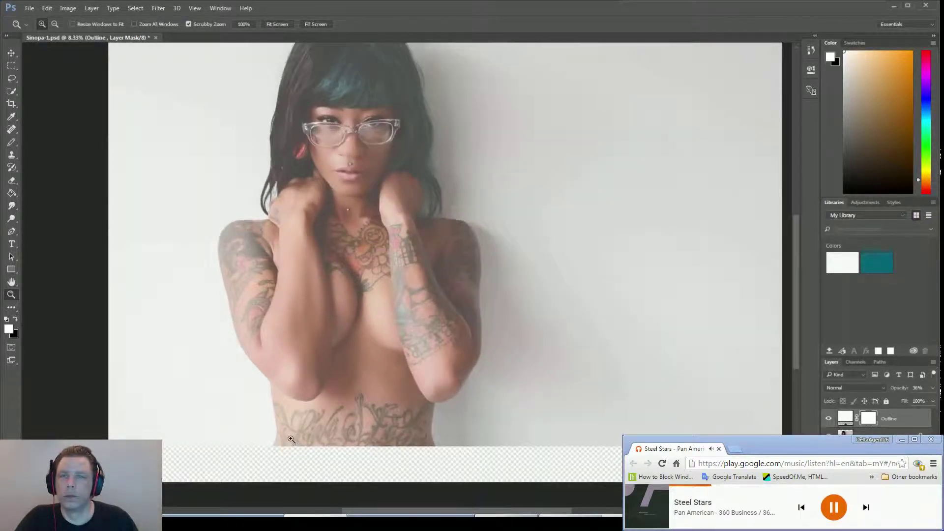
click(291, 439)
click(292, 436)
click(293, 433)
click(293, 431)
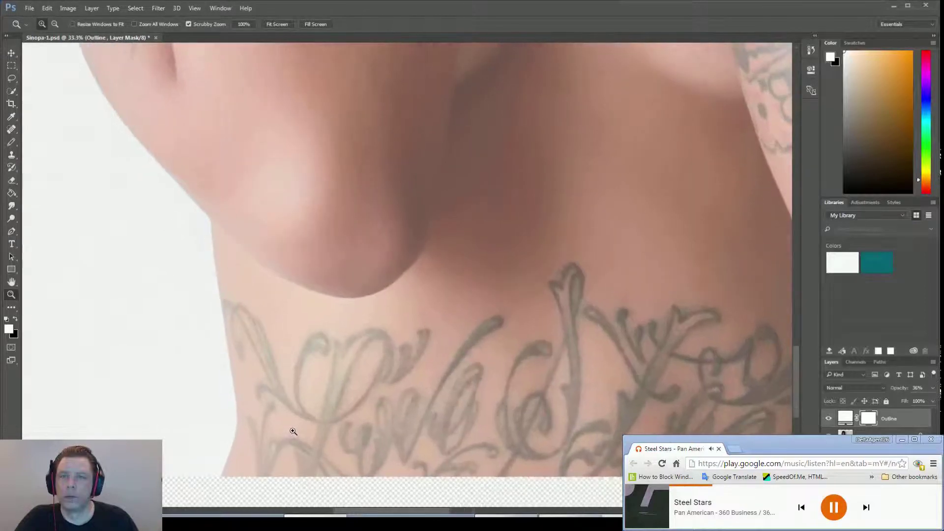
click(292, 431)
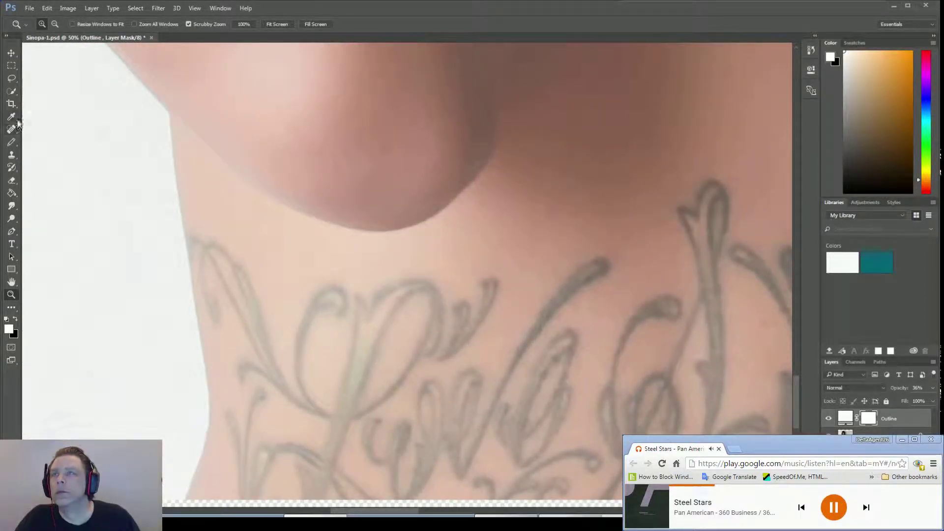
click(12, 143)
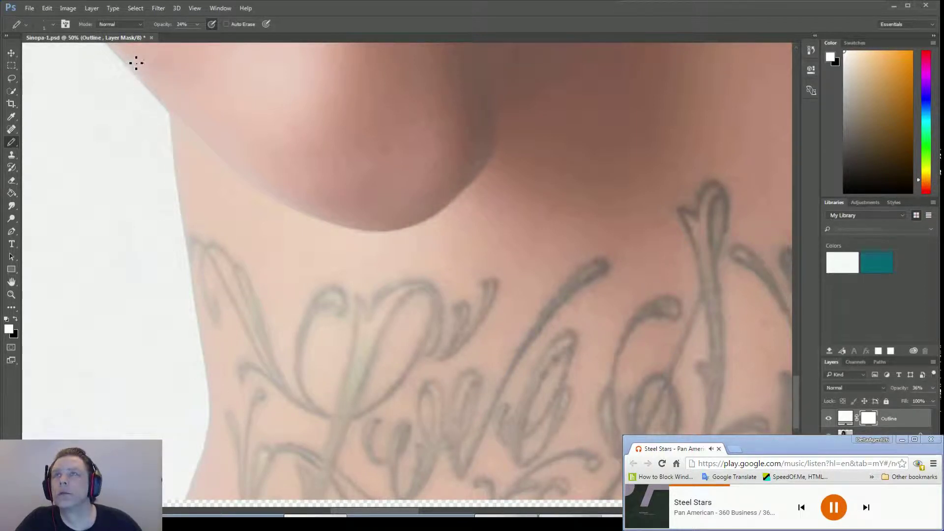
click(197, 25)
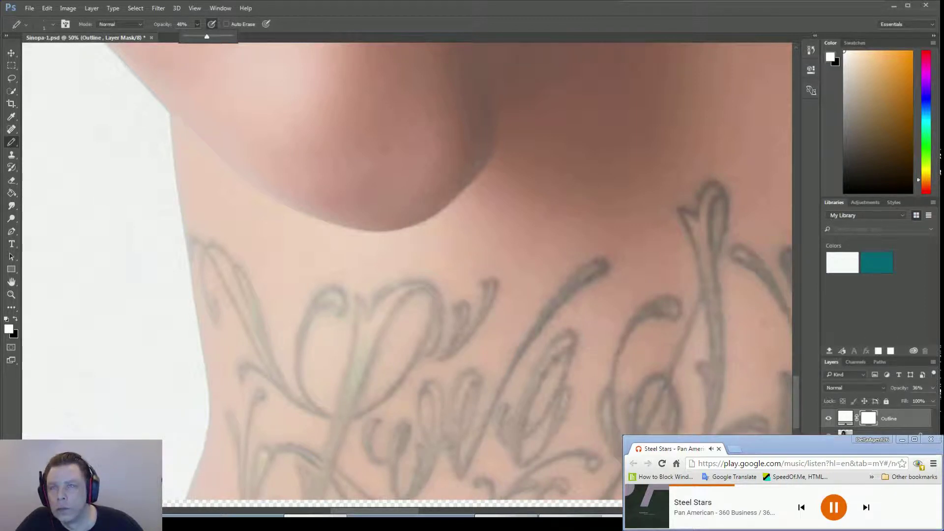
click(230, 420)
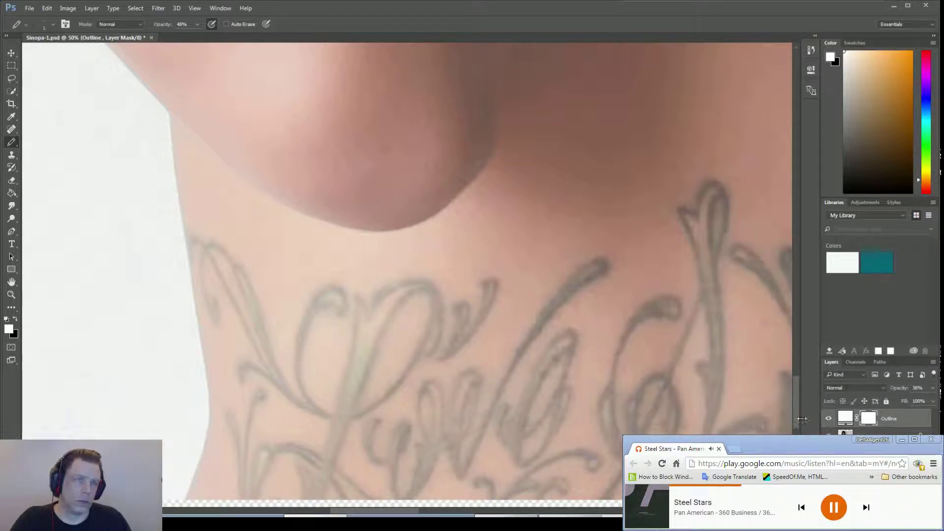
- Target the Outline layer's fill instead of its mask and compare the photo with the layer hidden and shown
click(845, 418)
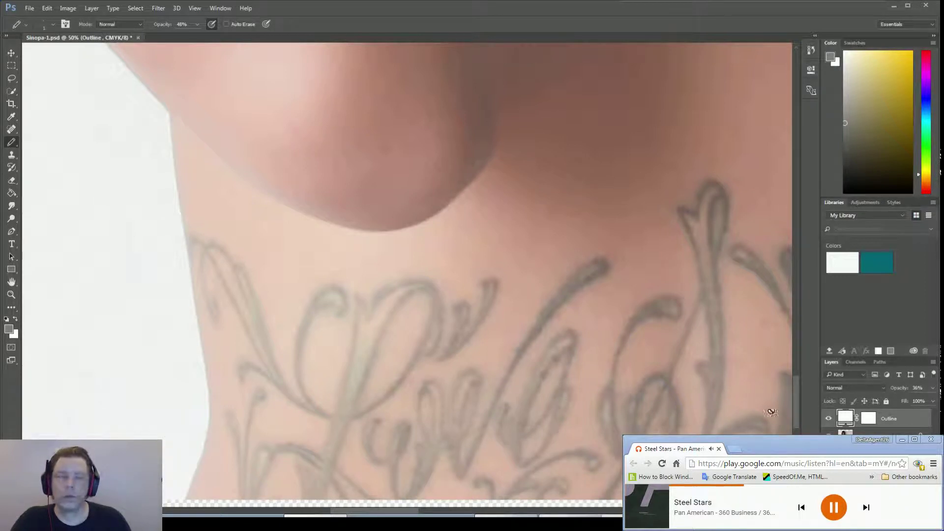
click(830, 419)
click(829, 420)
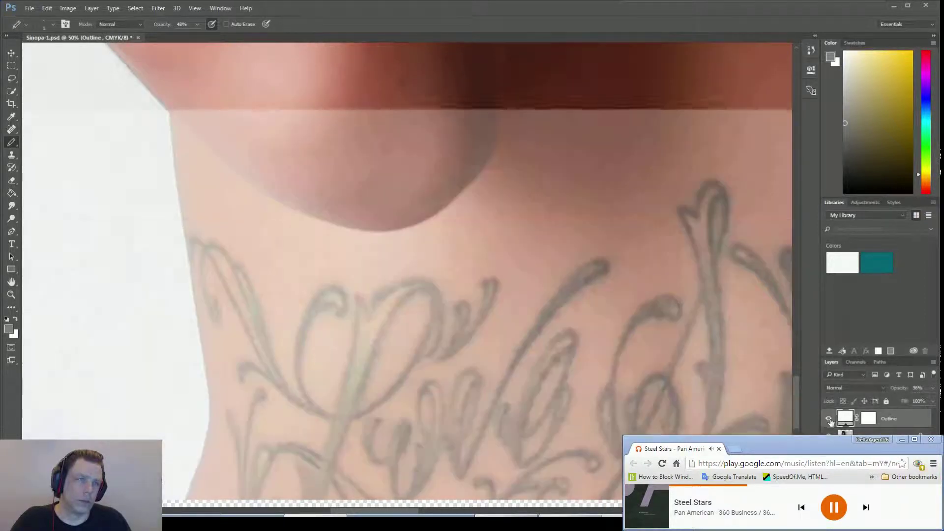
- Delete the layer mask from the Outline layer
click(869, 419)
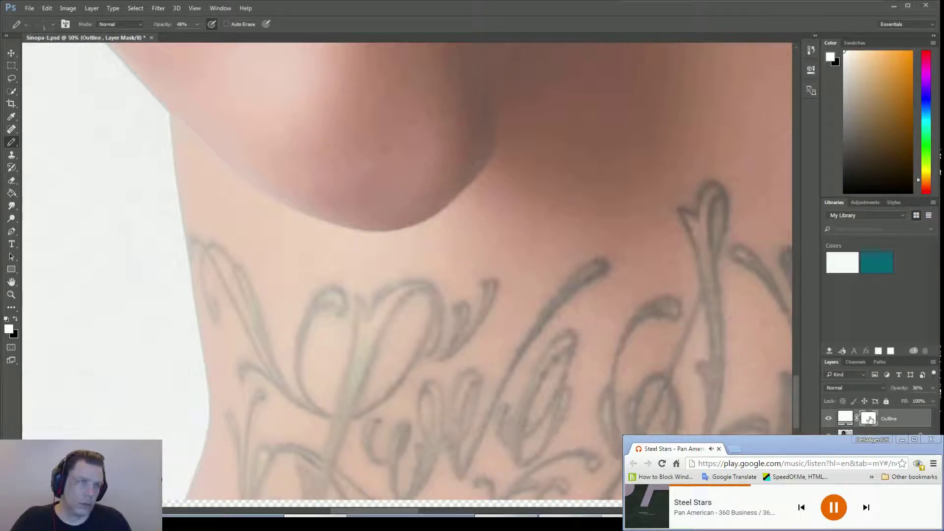
double_click(868, 419)
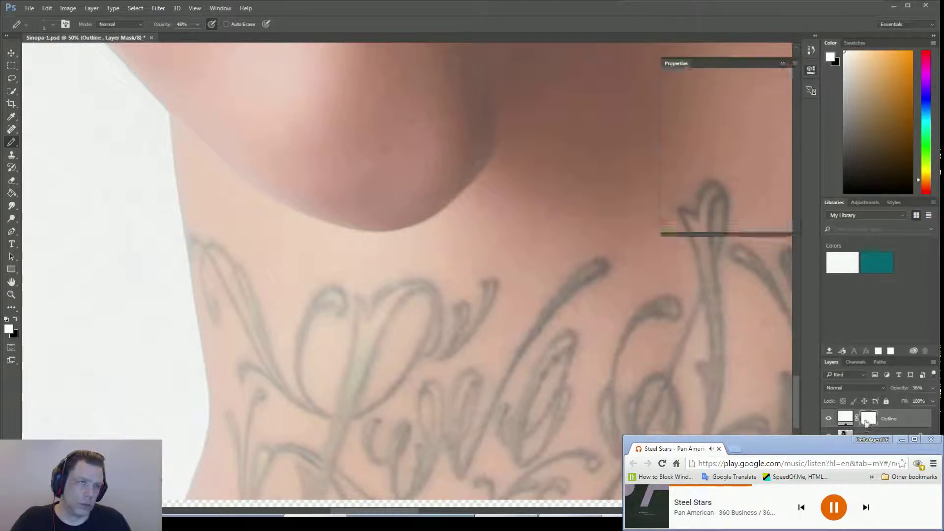
right_click(868, 423)
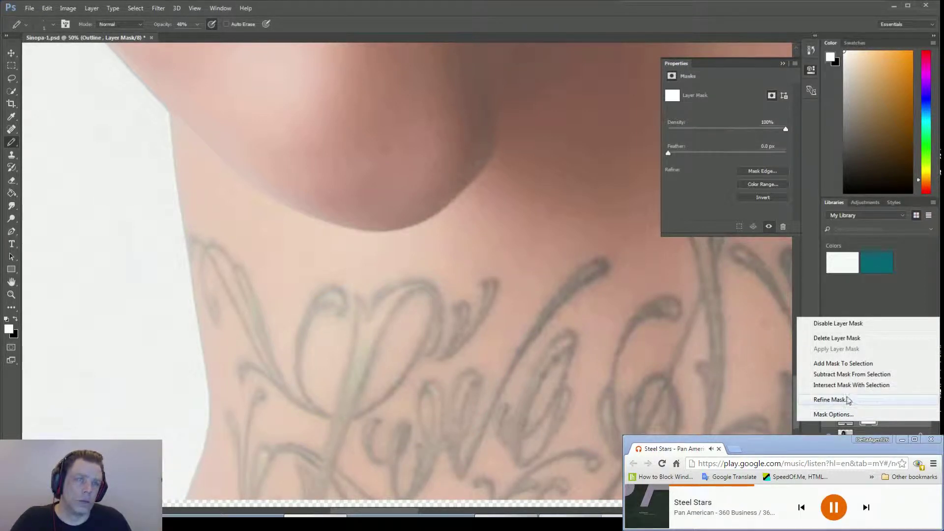
click(838, 339)
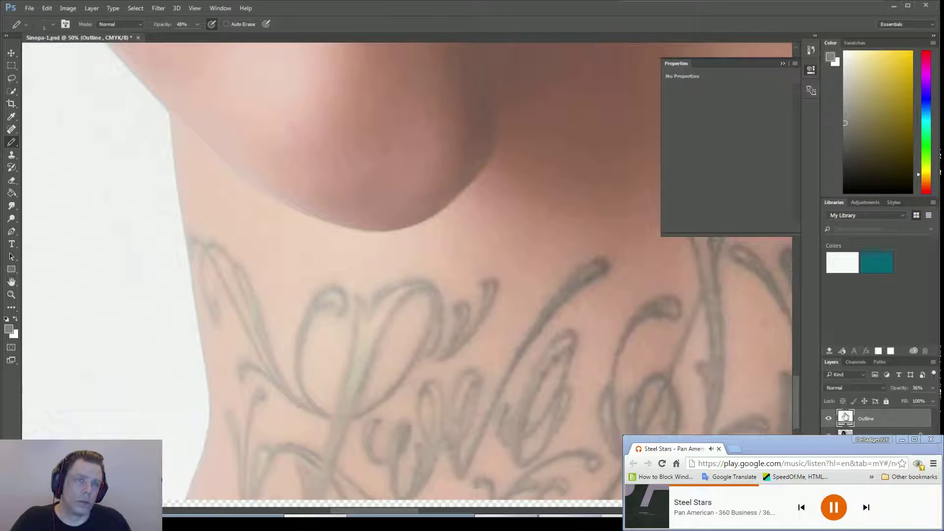
- Assign a gray color label to the Outline layer
right_click(884, 419)
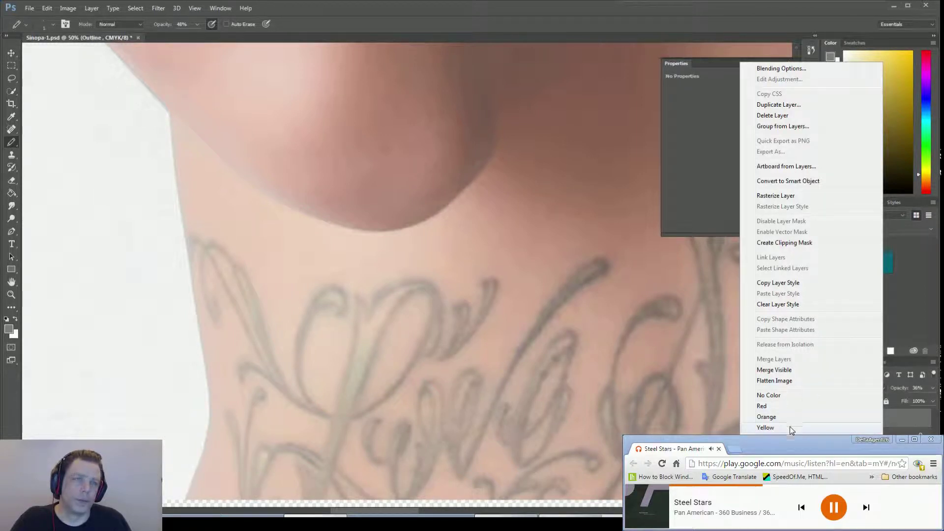
key(Escape)
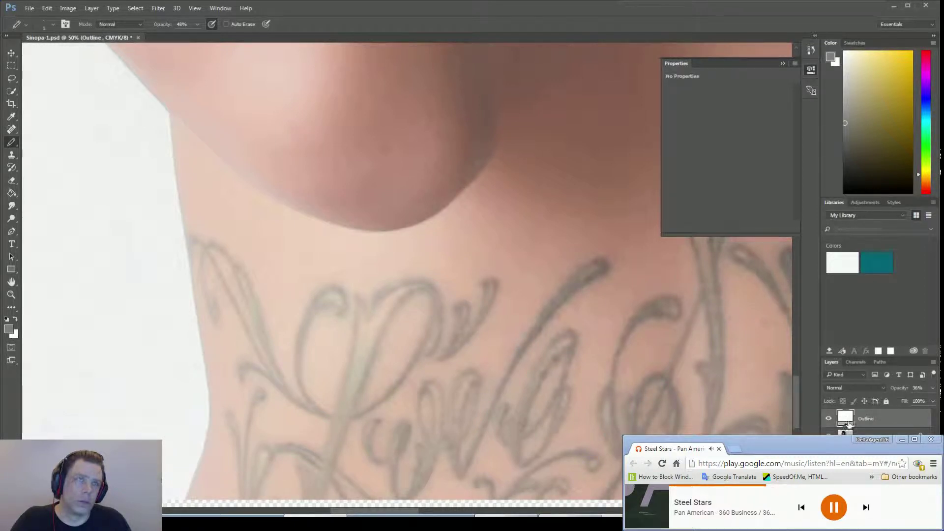
right_click(849, 423)
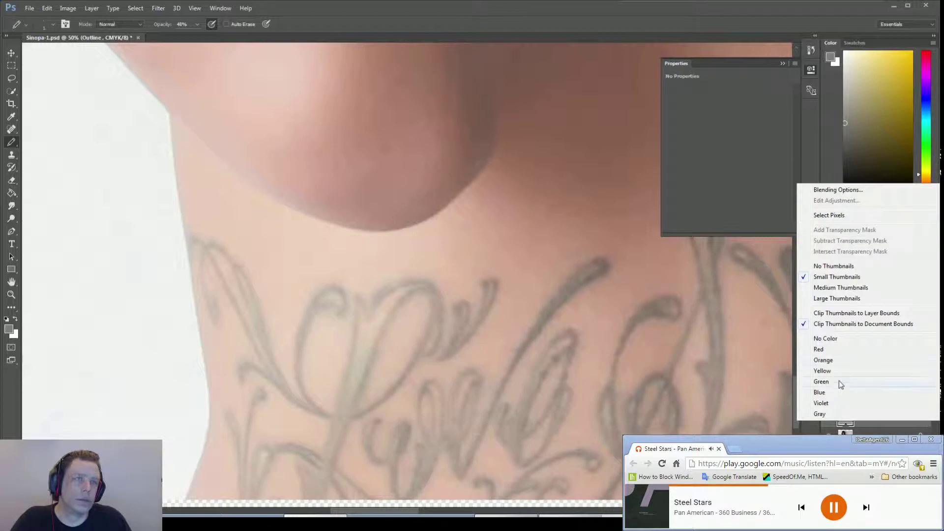
click(821, 414)
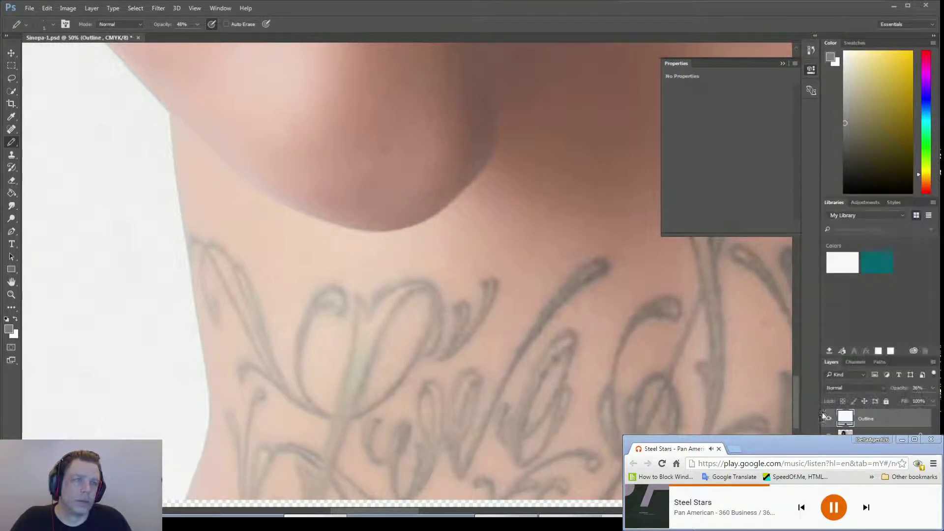
- Inspect the Outline layer's blending options and close them without changing any settings
double_click(888, 418)
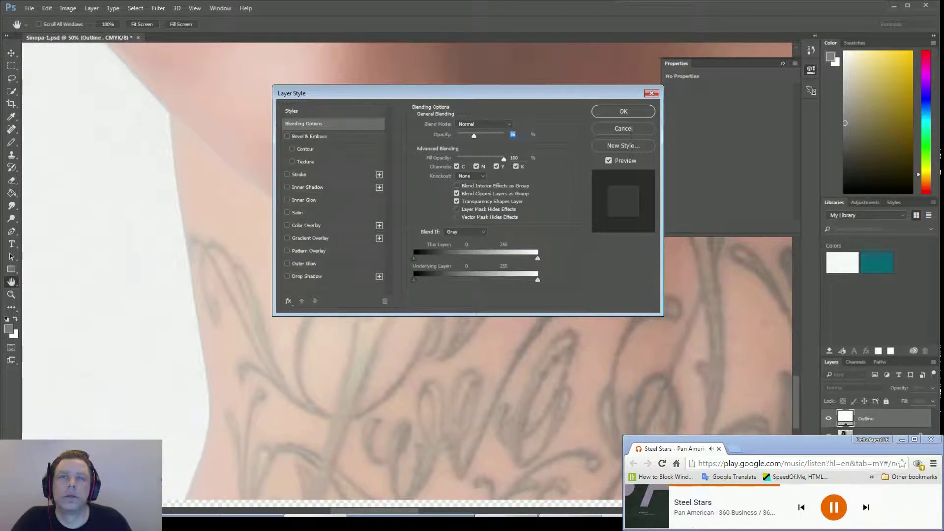
key(Return)
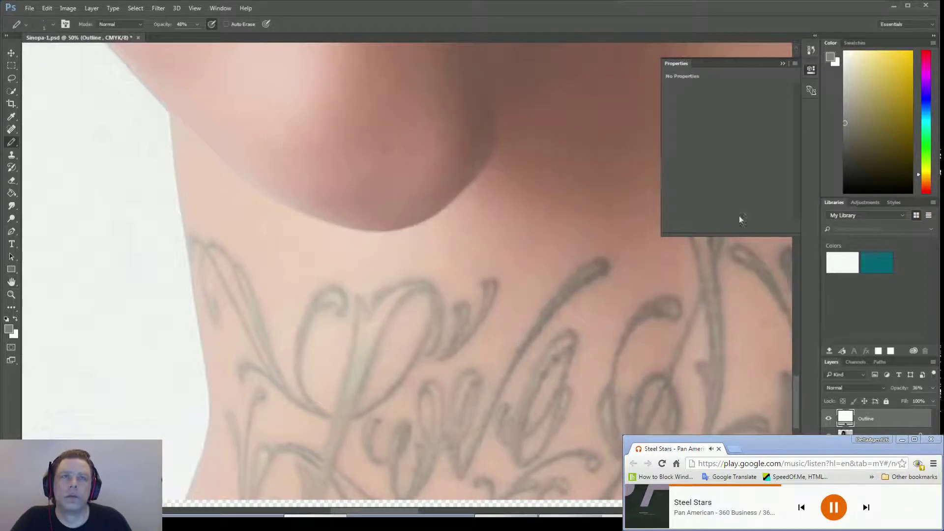
double_click(889, 421)
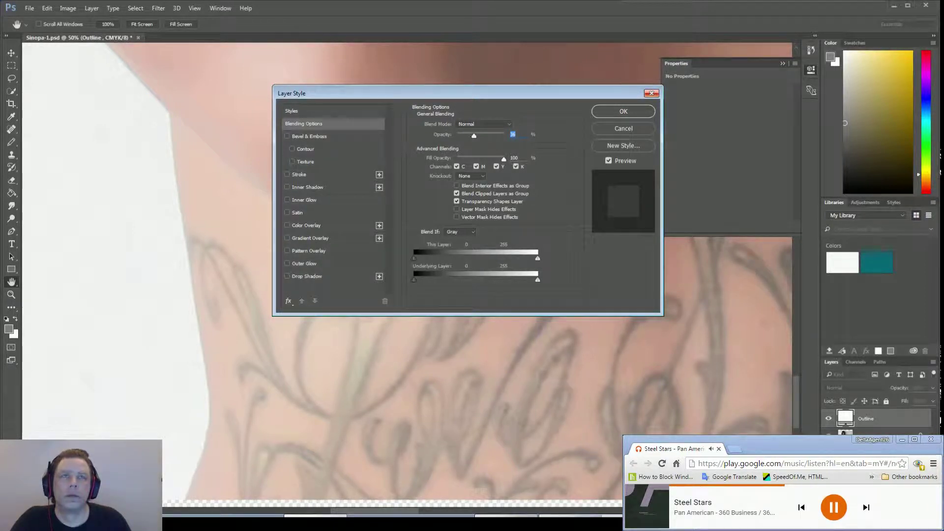
key(Return)
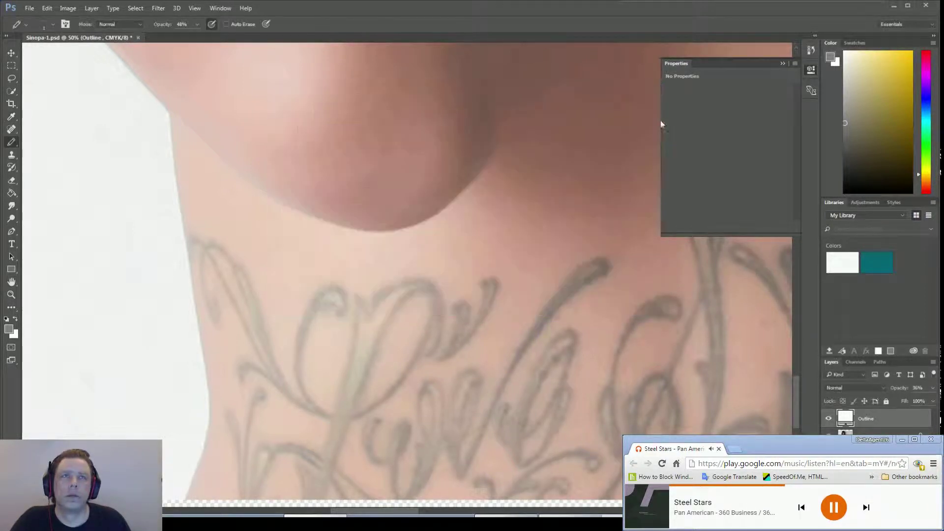
- Compare the reference photo with the Outline layer hidden and shown
click(829, 419)
right_click(830, 424)
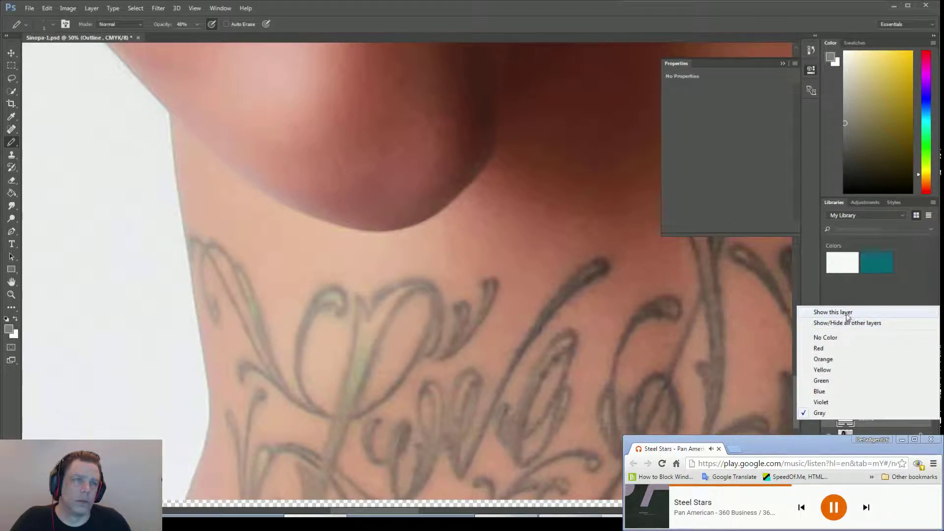
click(847, 313)
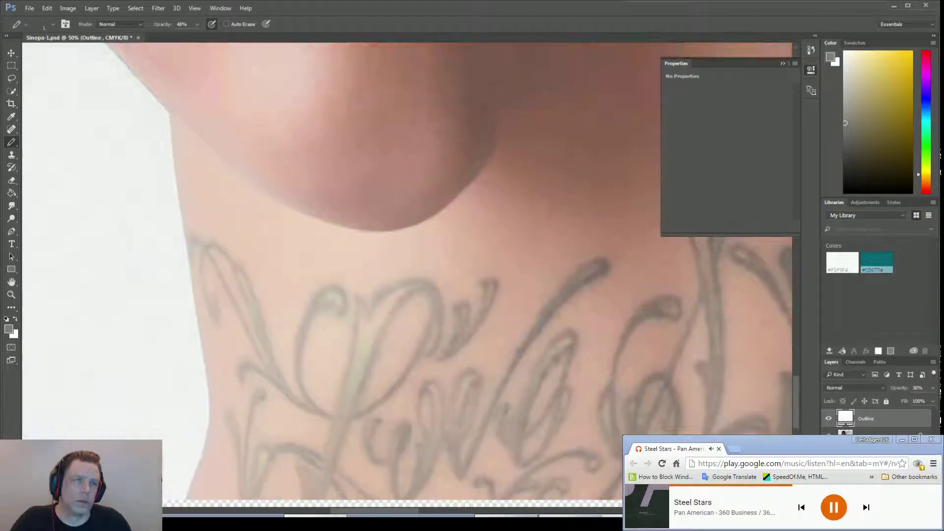
- Assign a violet color label to the Outline layer and dismiss its layer options without further changes
right_click(872, 418)
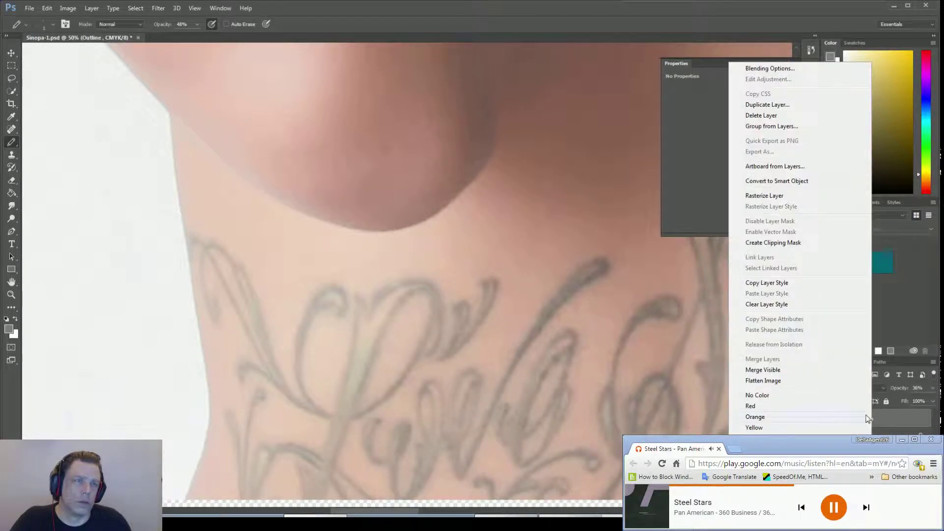
click(752, 460)
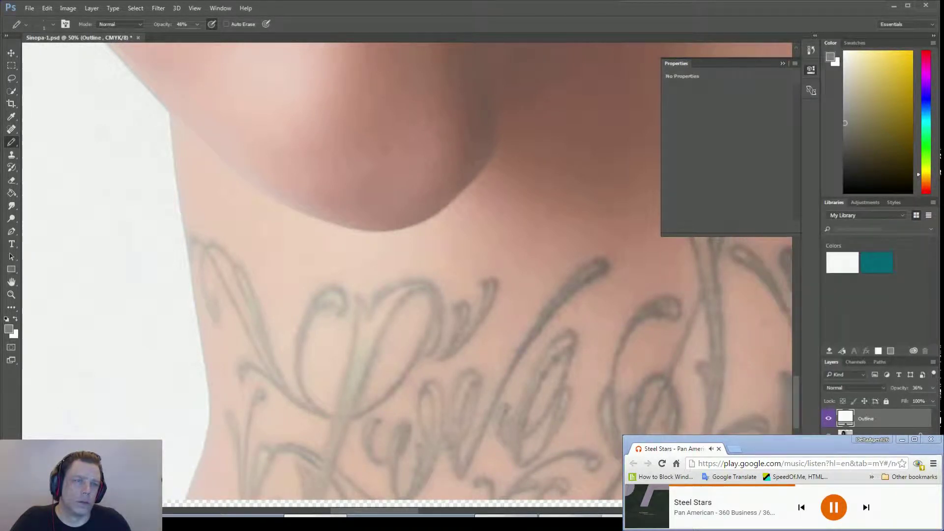
right_click(883, 420)
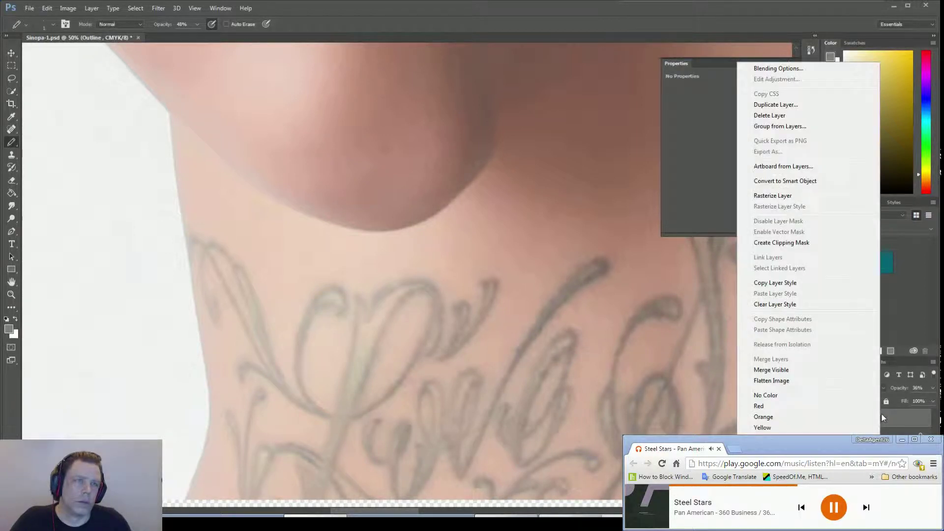
click(889, 414)
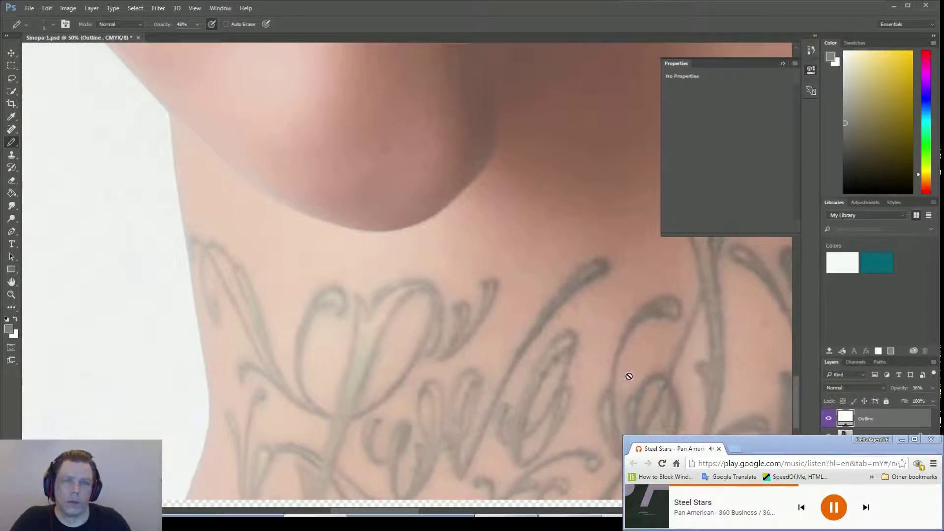
- Delete the Outline layer and confirm its removal
right_click(887, 422)
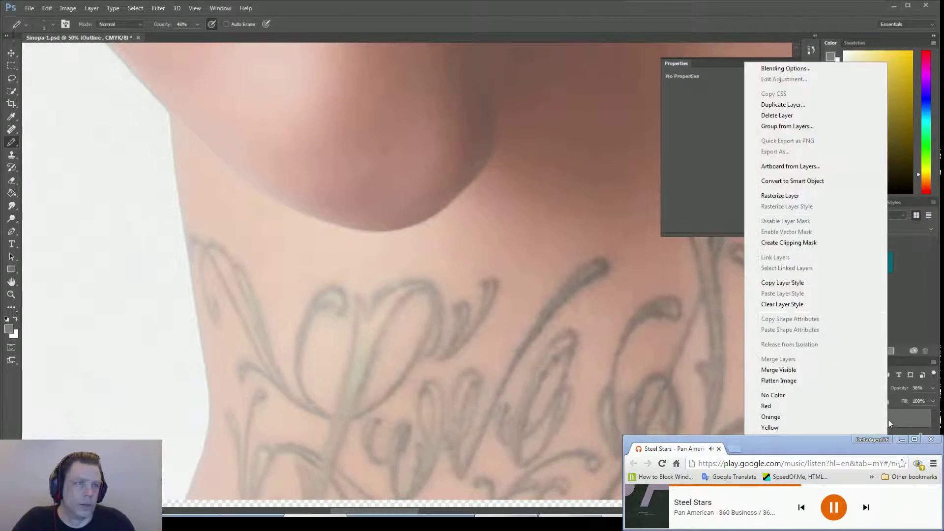
click(782, 116)
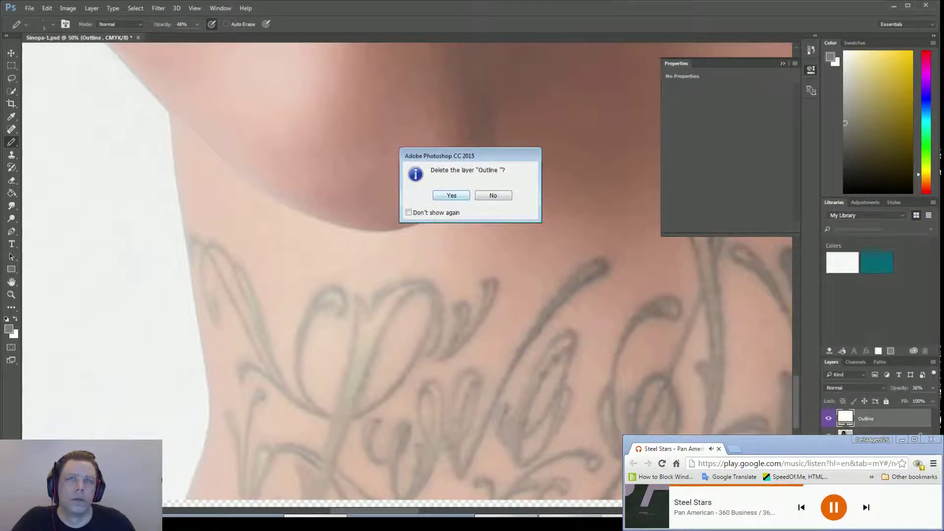
click(452, 195)
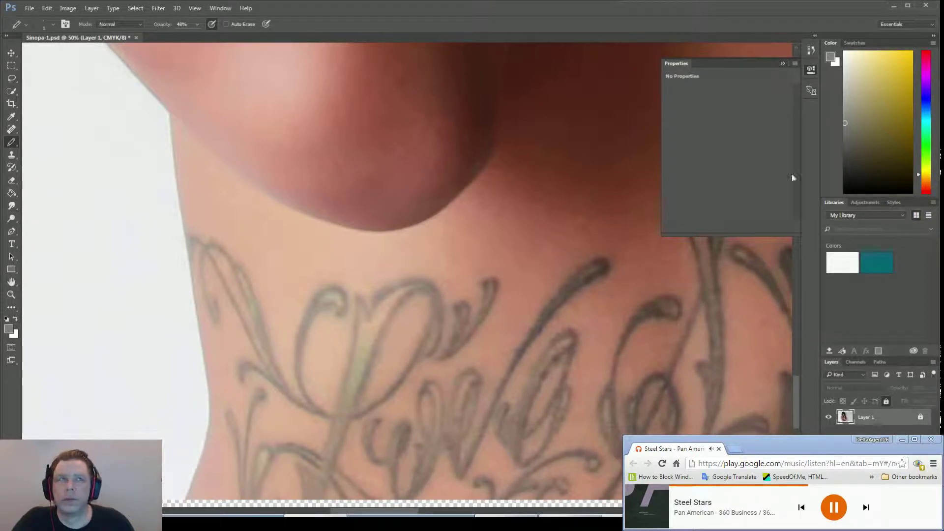
- Collapse the Properties panel, and check Layer 1 by hiding it and showing it again
click(786, 64)
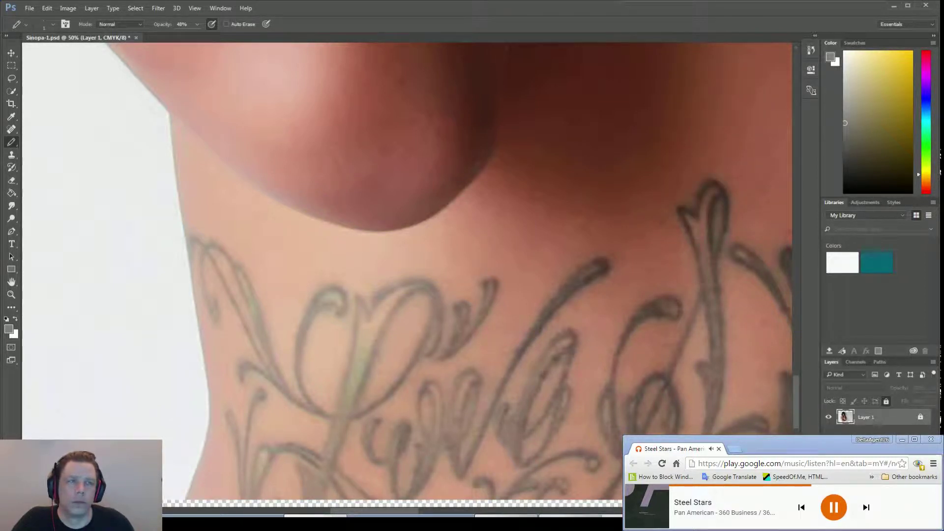
click(831, 417)
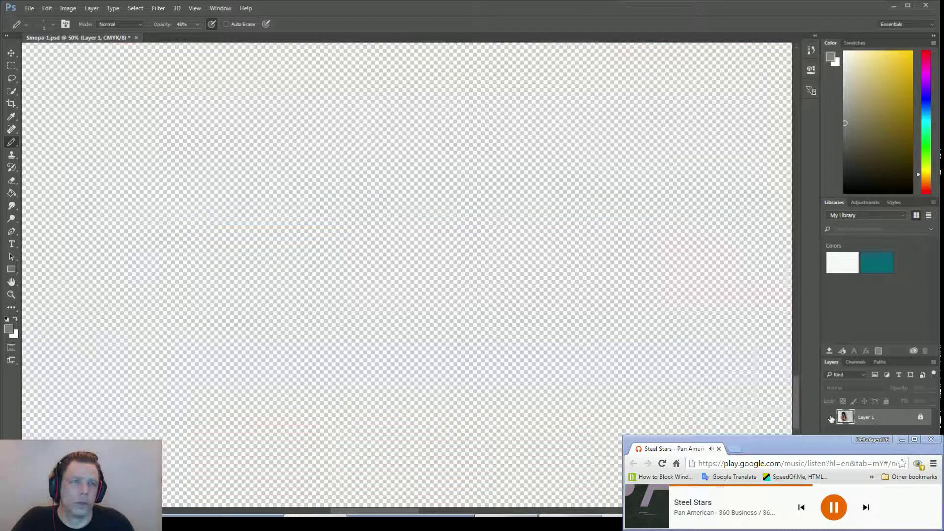
click(830, 417)
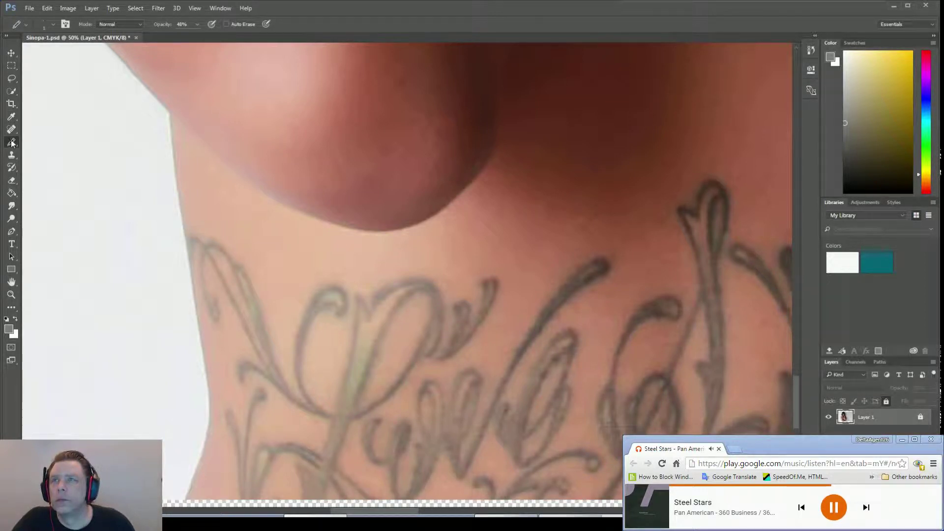
- Switch from the Pencil tool to the Brush tool
click(13, 93)
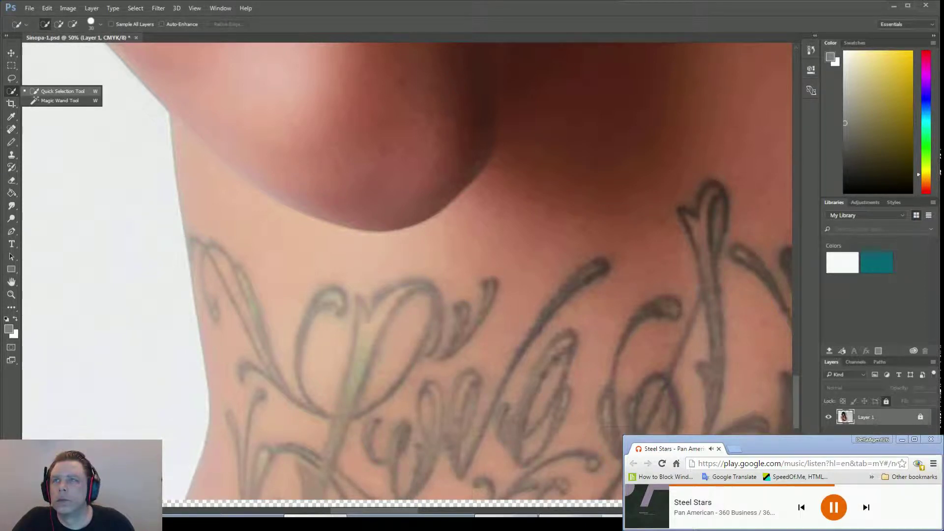
click(35, 92)
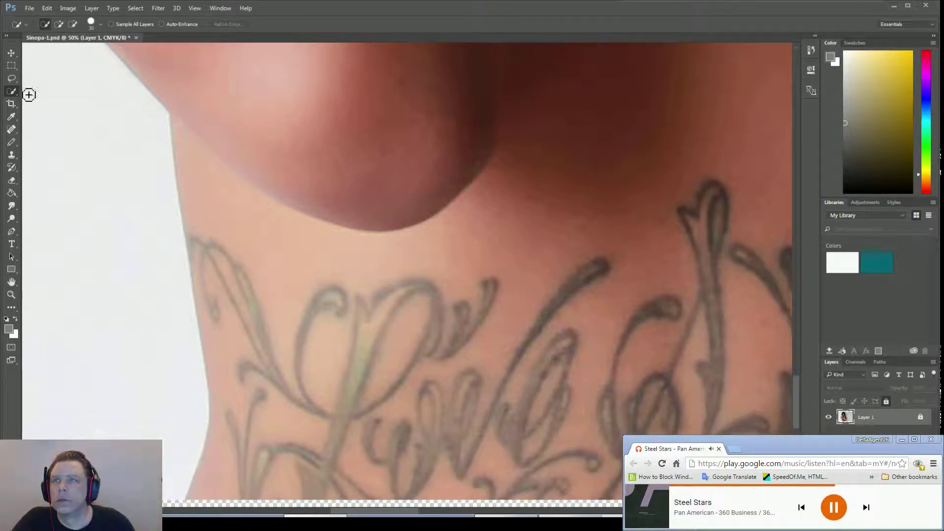
click(12, 143)
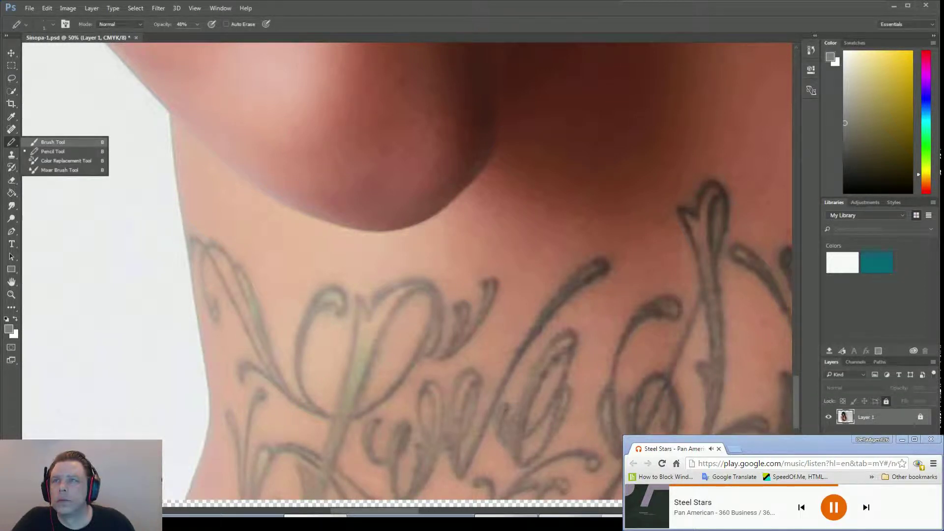
click(52, 142)
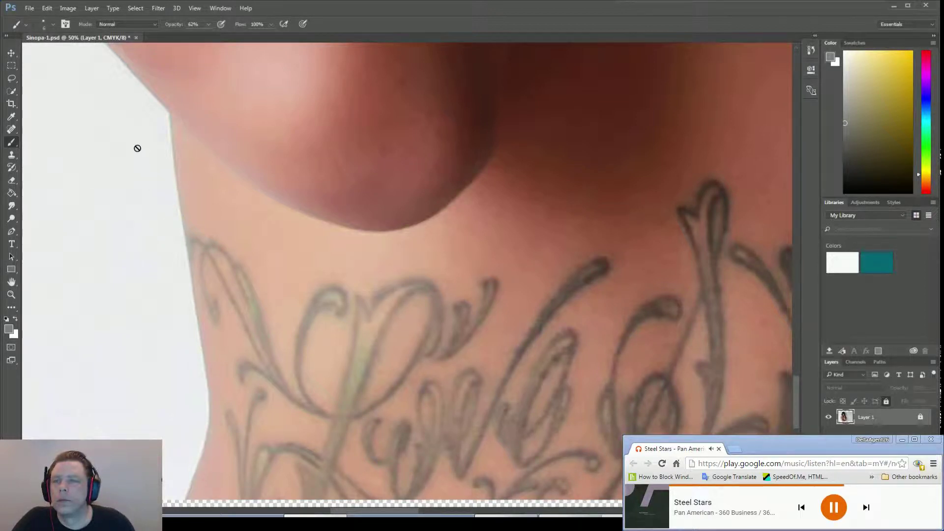
- Save the Sinopa-1.psd document
click(30, 11)
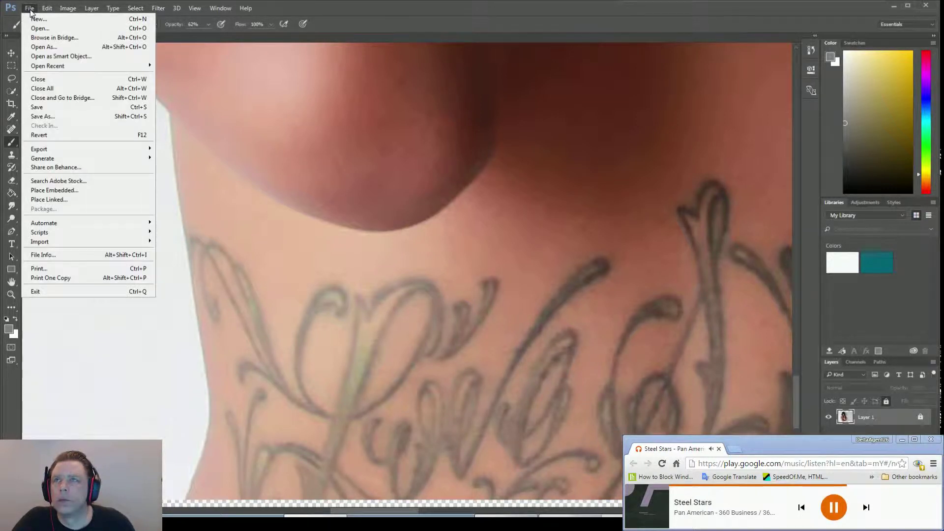
click(55, 109)
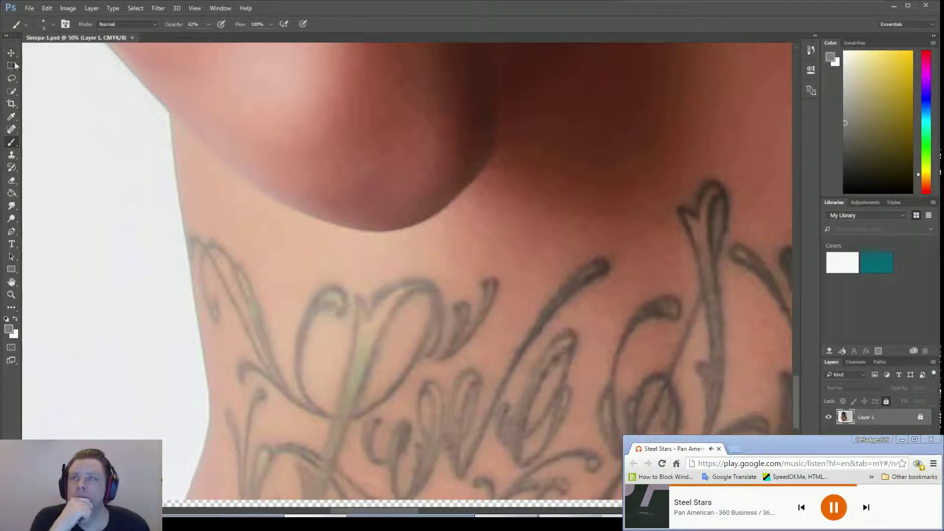
- Append the Airbrushes and Art History sets to the current tool presets
click(26, 24)
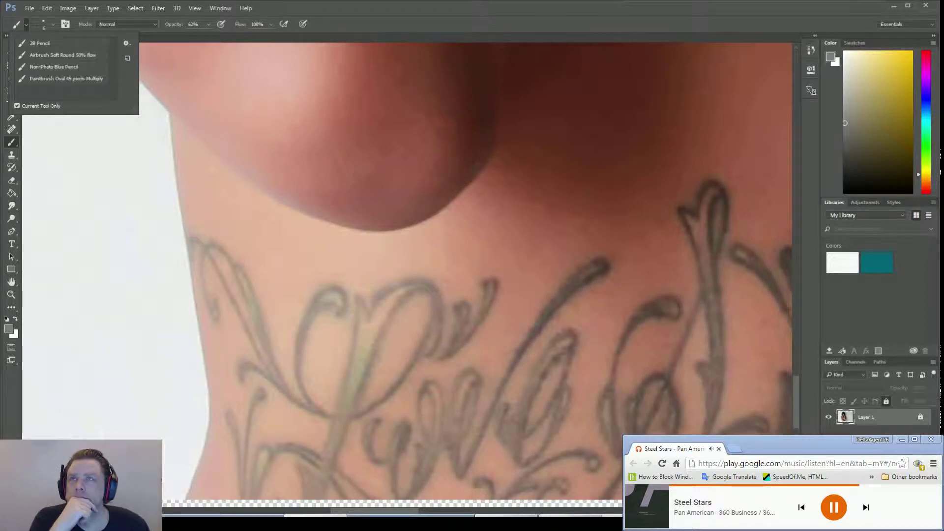
click(127, 44)
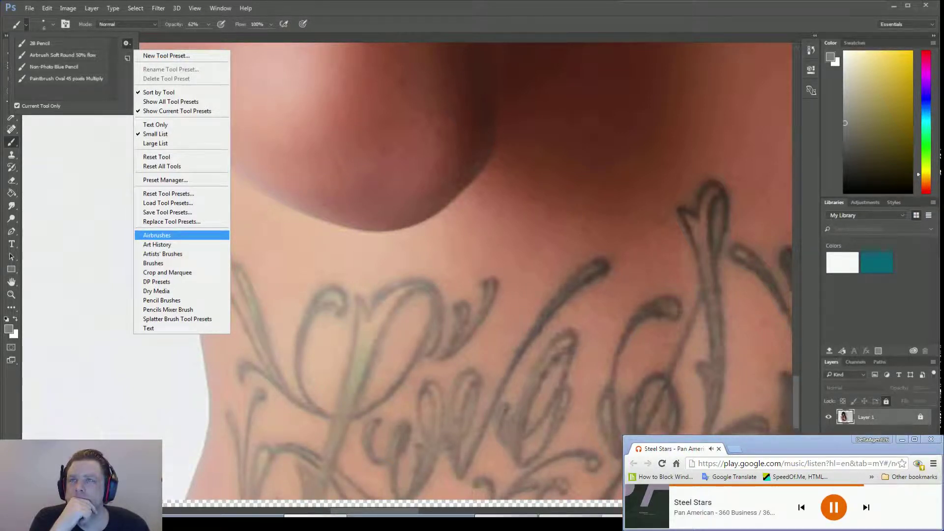
click(157, 236)
click(541, 195)
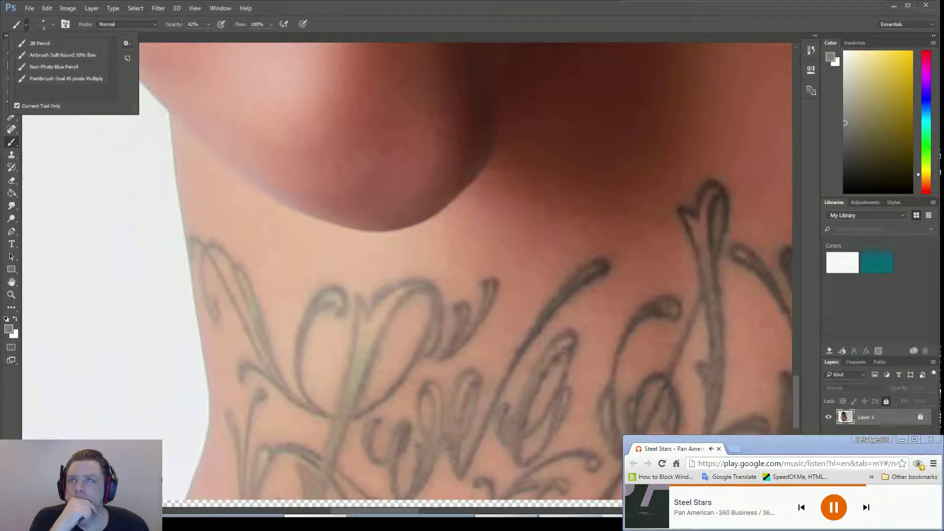
click(126, 43)
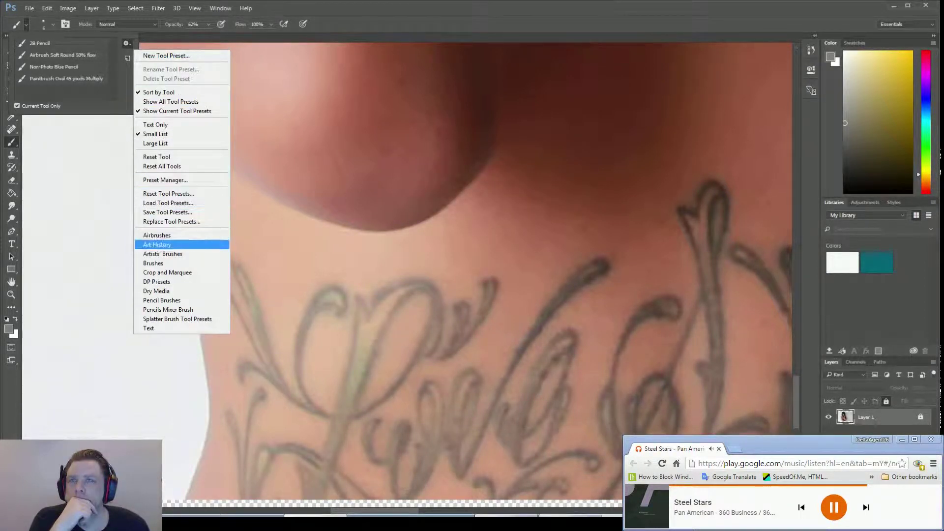
click(157, 244)
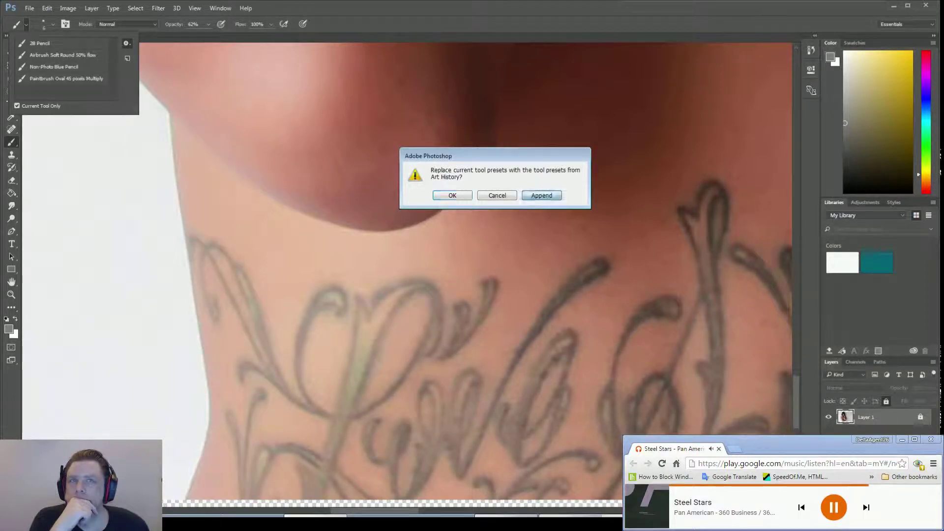
click(542, 195)
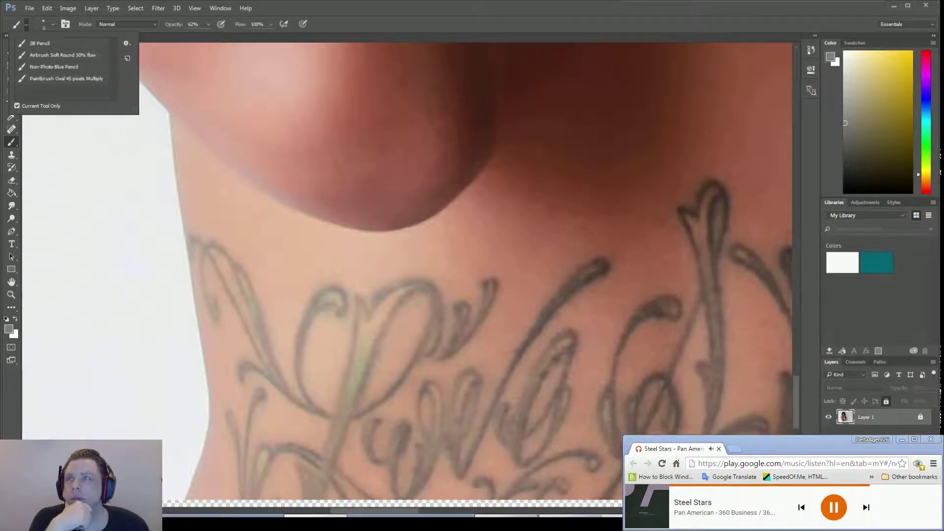
click(14, 25)
click(15, 25)
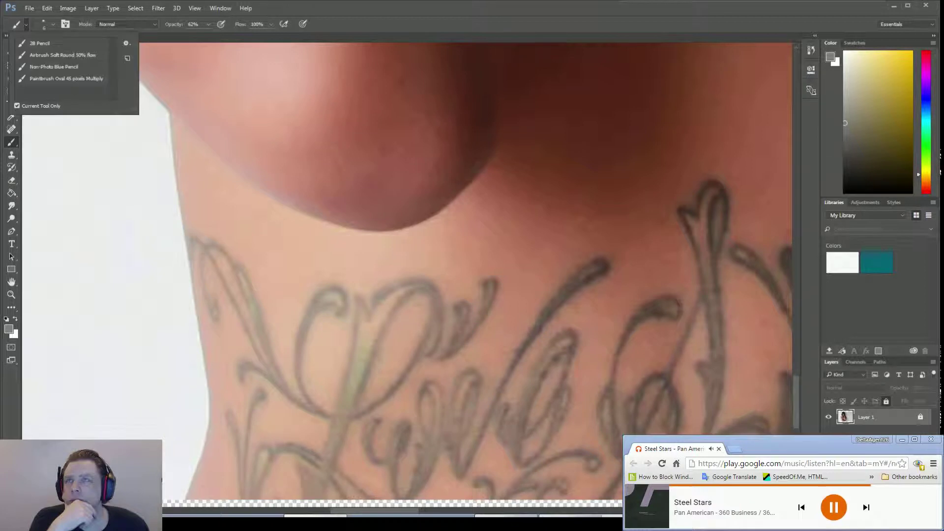
click(128, 58)
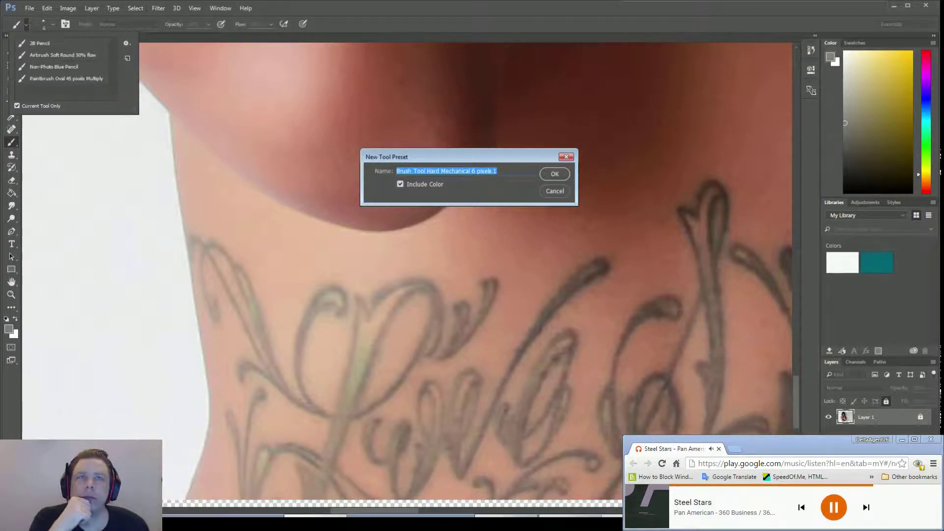
click(544, 190)
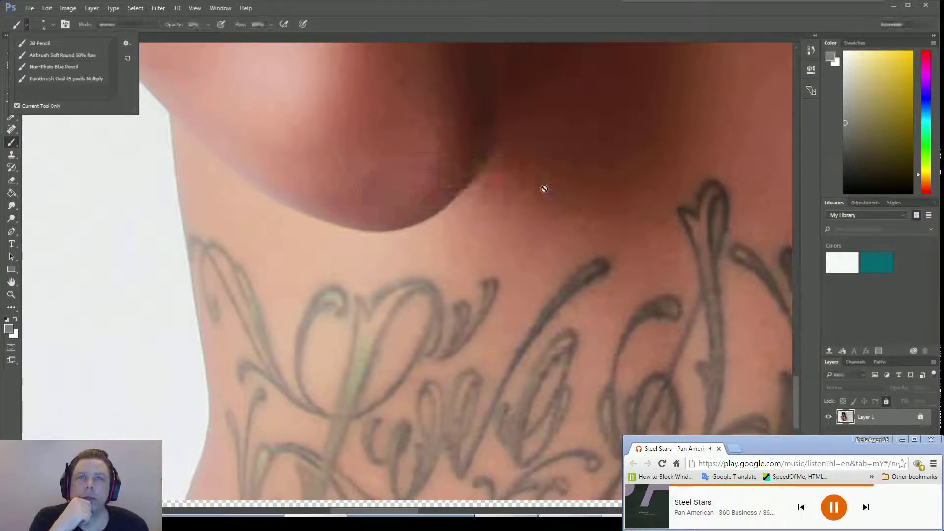
click(126, 44)
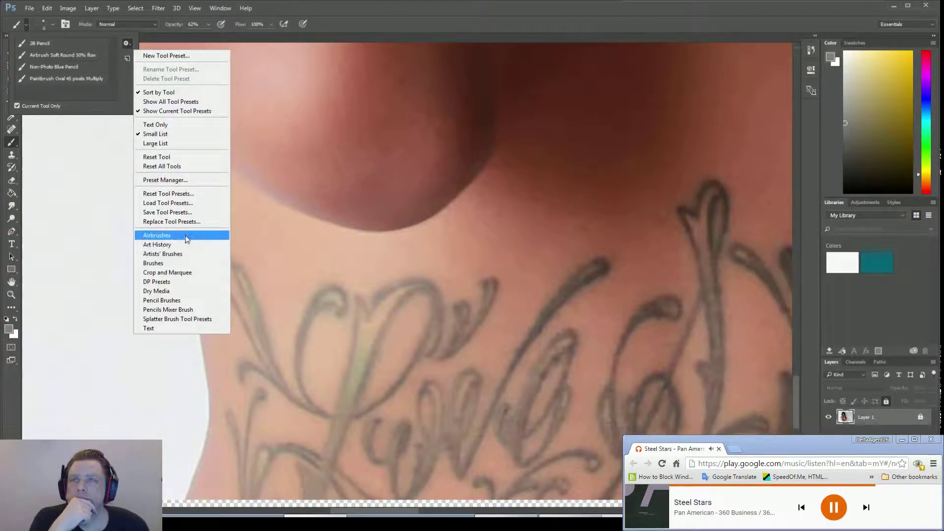
click(58, 55)
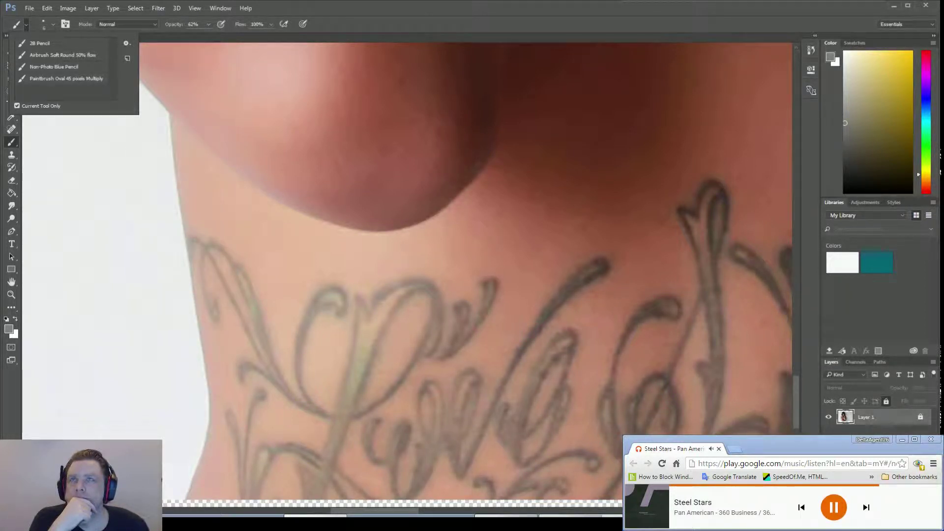
click(379, 46)
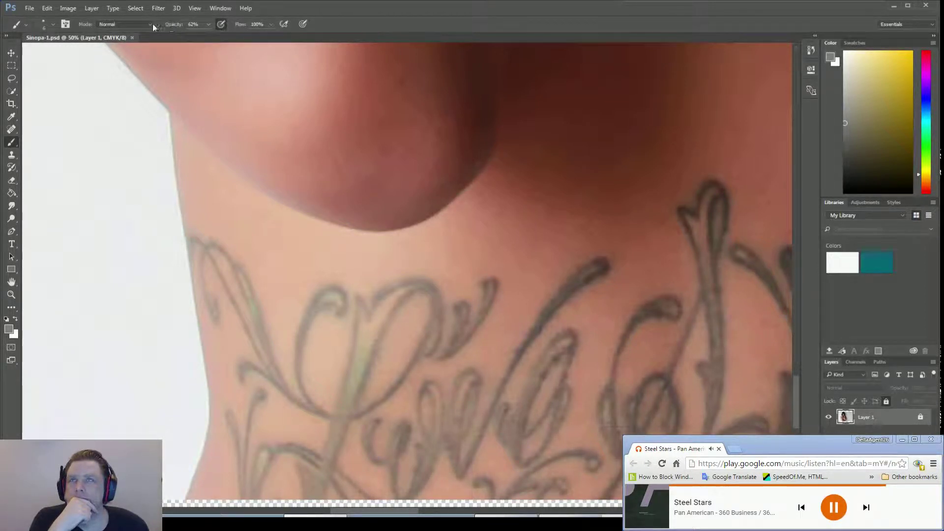
- Inspect the current brush's tip shape and dynamics settings and close them without changing anything
click(69, 26)
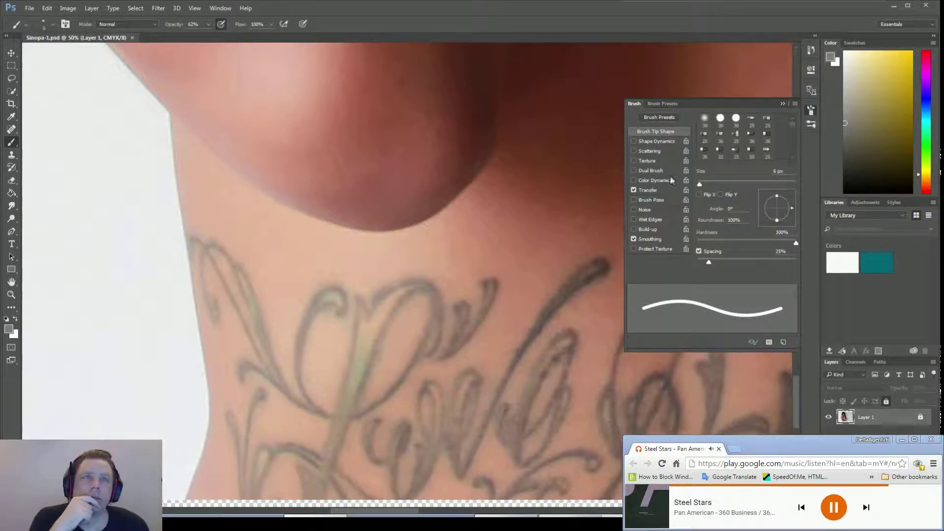
click(783, 104)
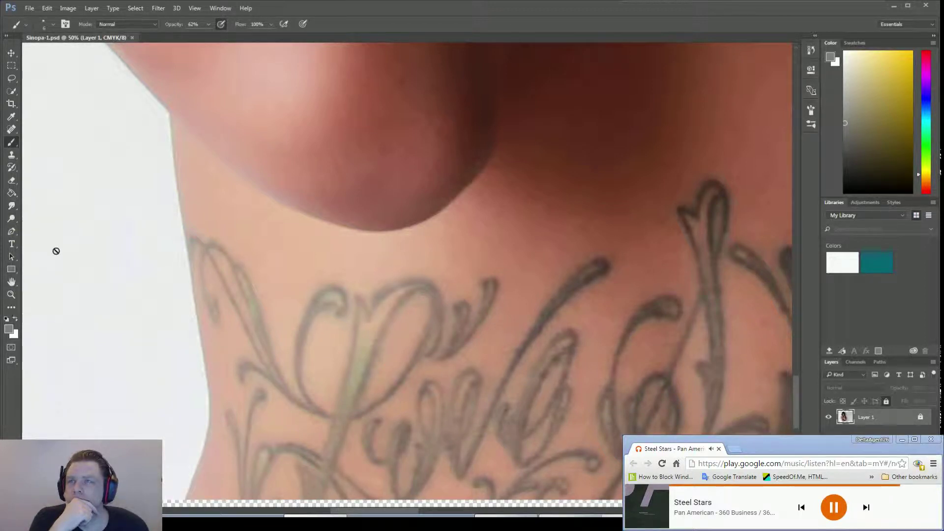
- Set the layer thumbnails to large and enlarge the Layers panel
right_click(865, 429)
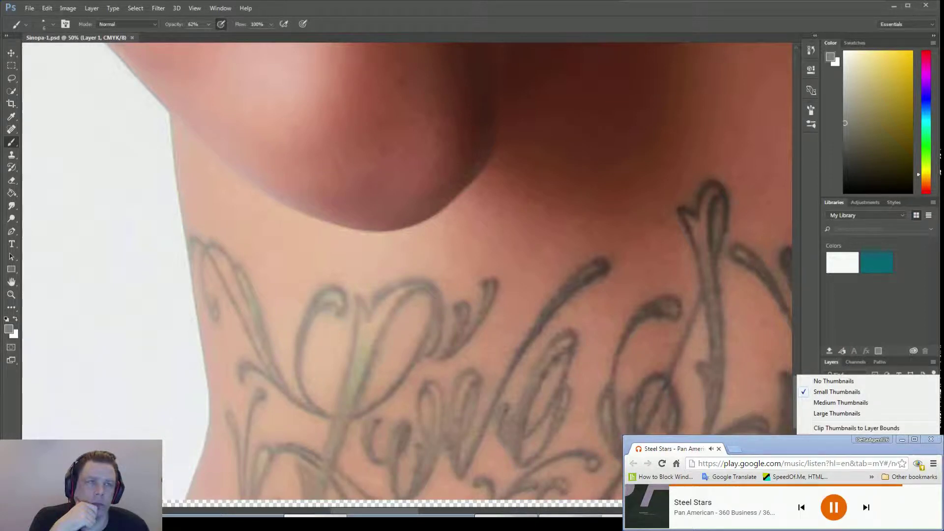
click(837, 413)
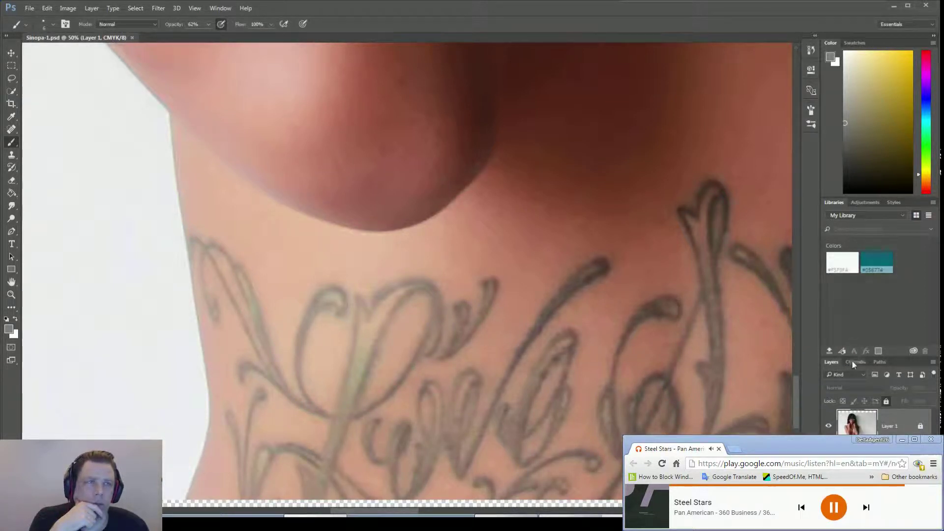
drag(852, 357, 852, 293)
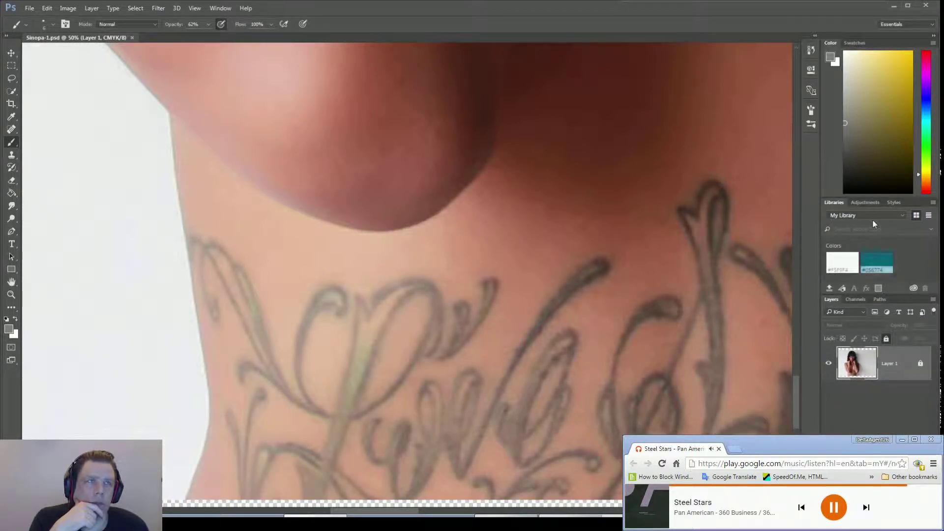
- Look through the available adjustments, styles and library assets, and set the library search scope to All Libraries
click(865, 204)
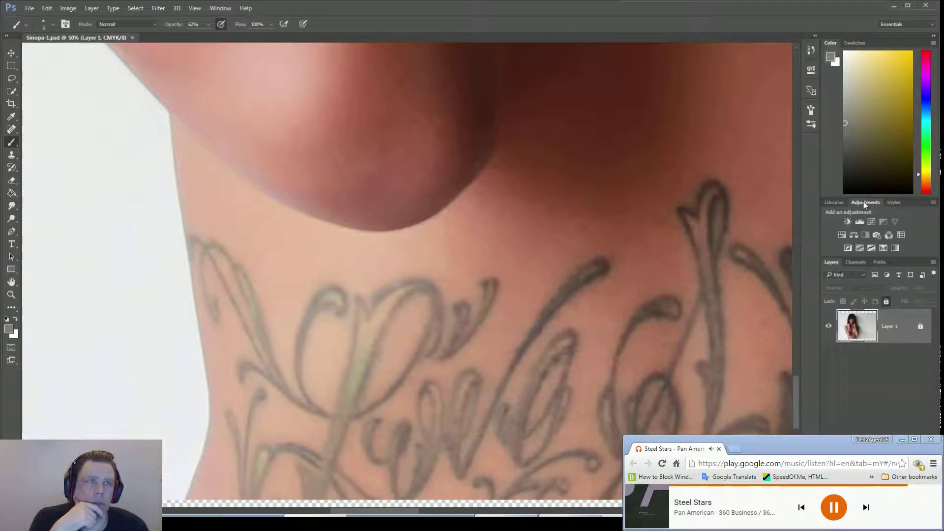
click(895, 203)
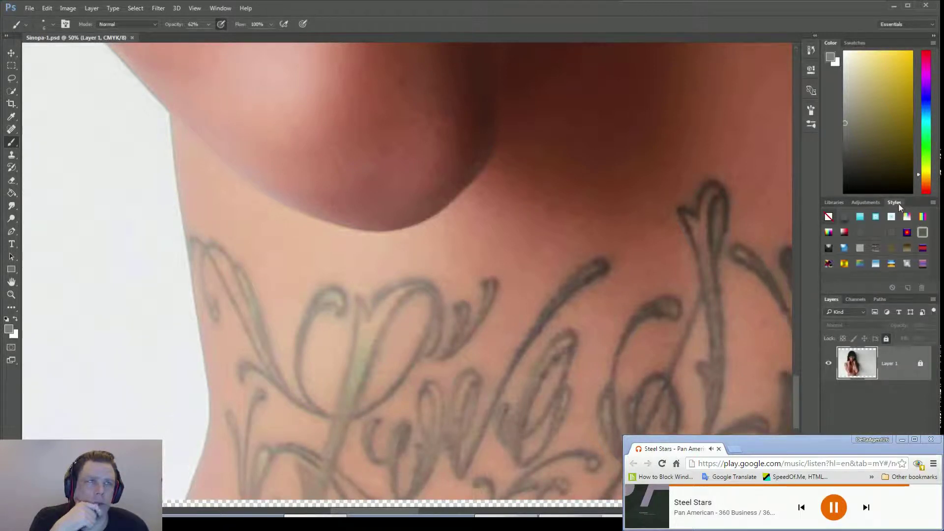
click(835, 203)
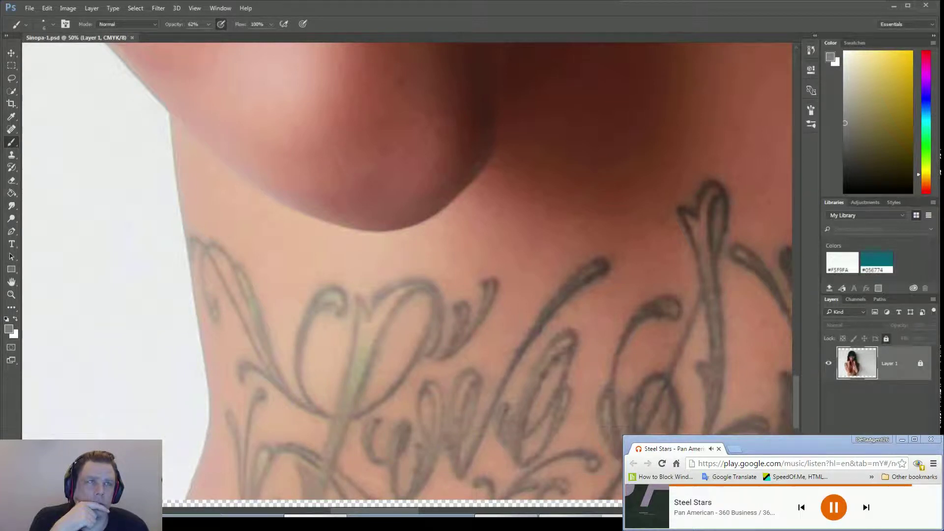
click(931, 229)
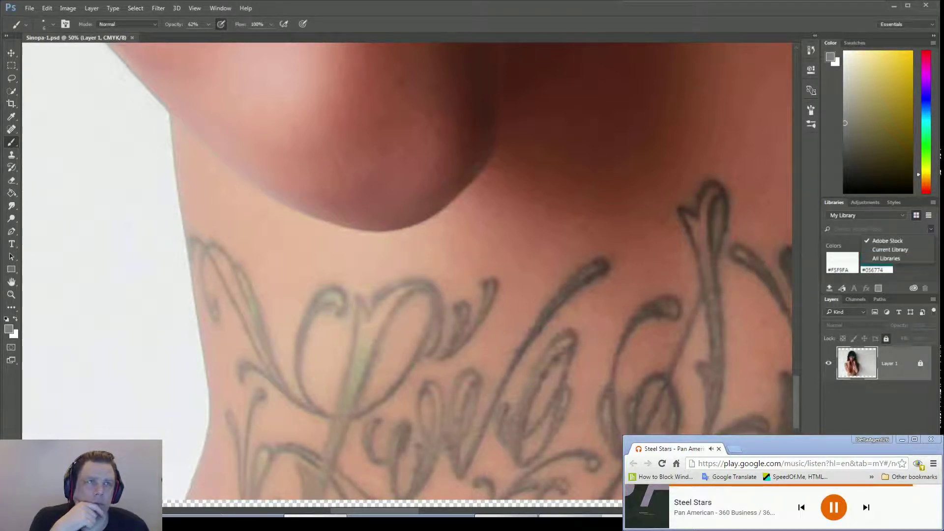
click(886, 258)
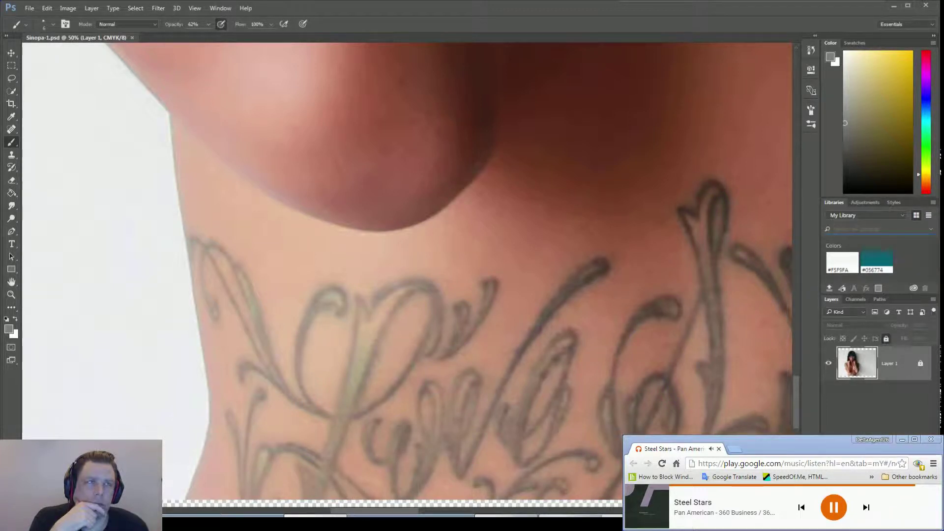
click(867, 215)
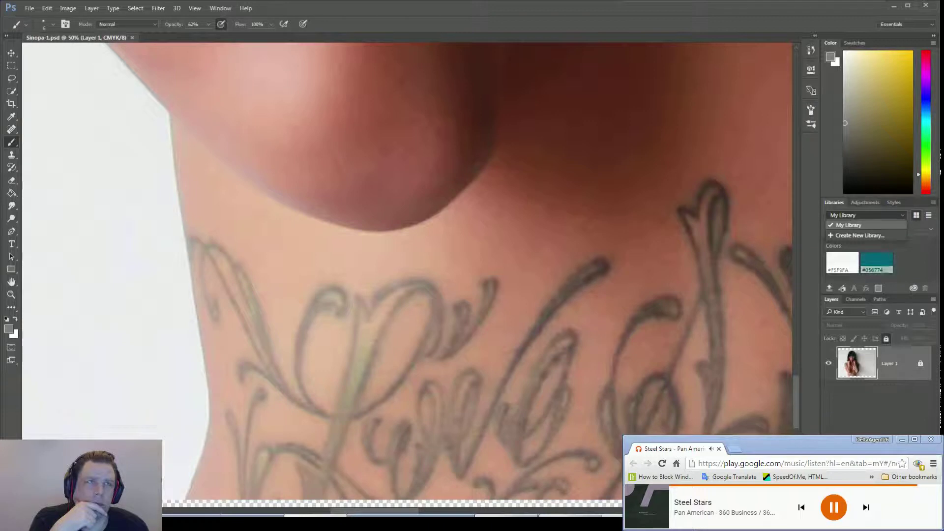
click(865, 202)
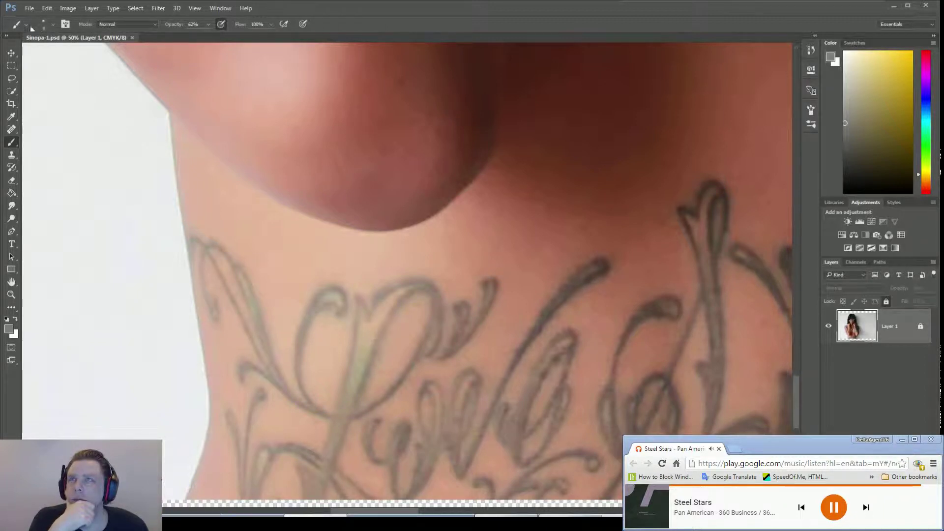
- Close Sinopa-1.psd and reopen it from the recent files
click(927, 6)
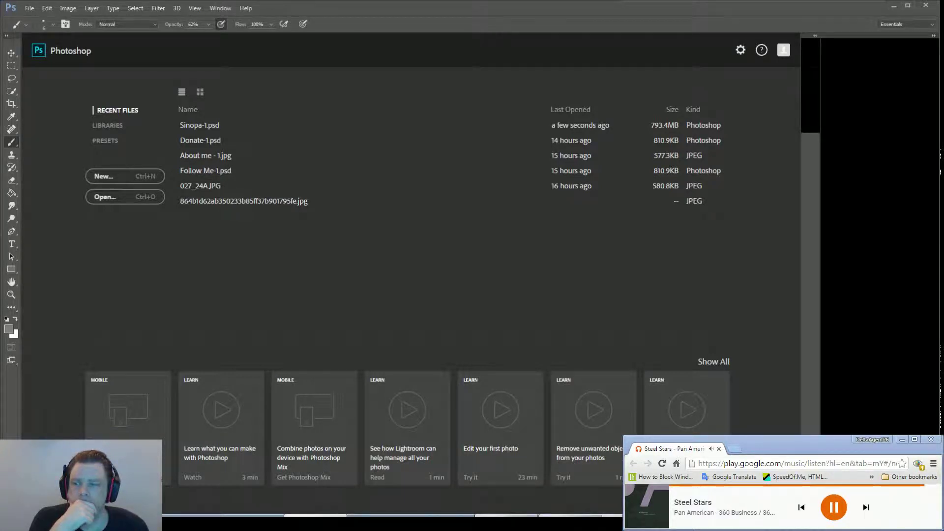
key(ctrl+q)
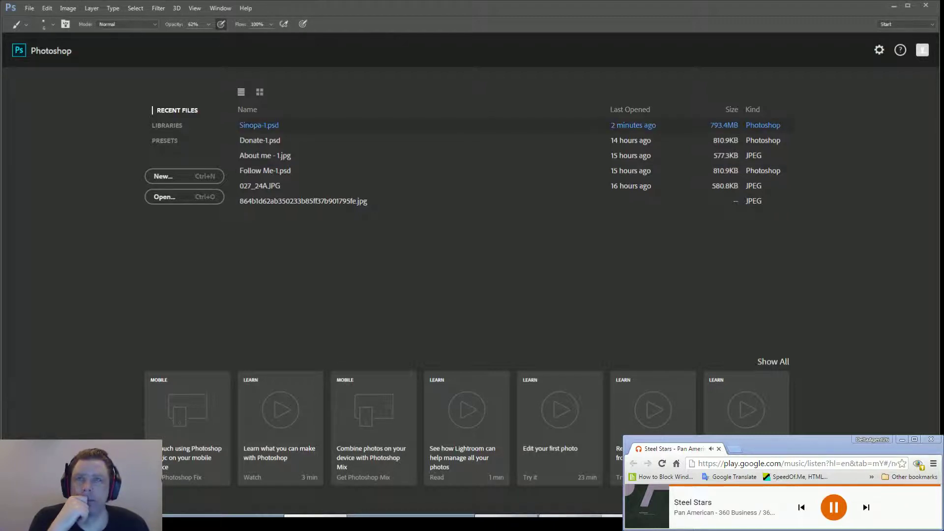
click(259, 126)
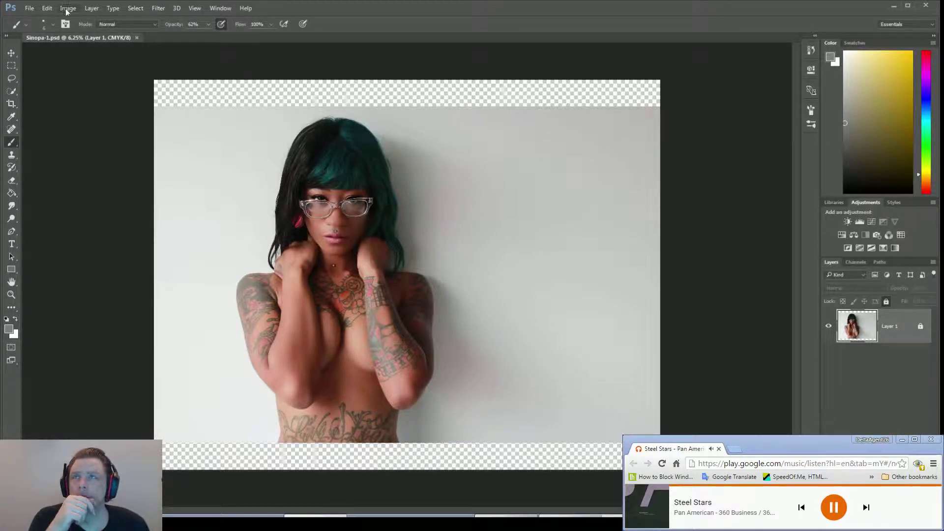
- Create a new layer above the photo layer with a gray color label
click(91, 8)
mouse_move(192, 19)
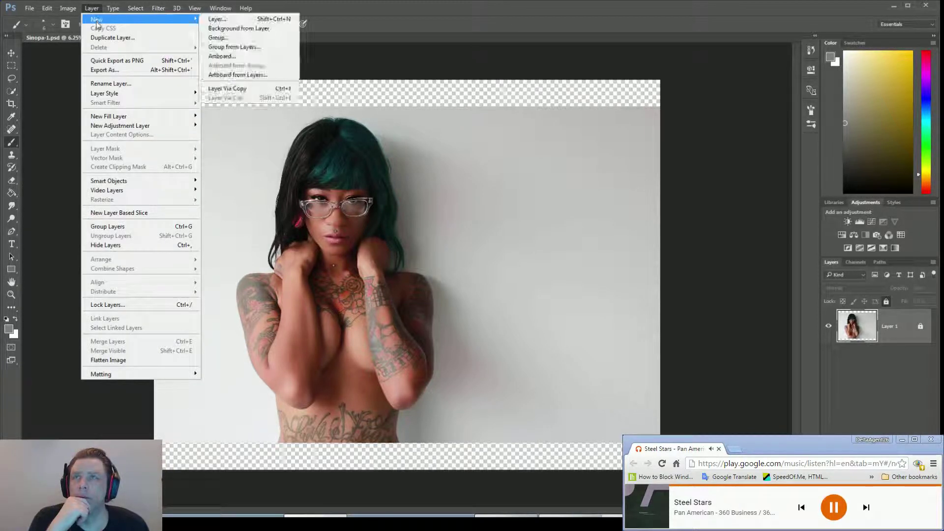
click(230, 20)
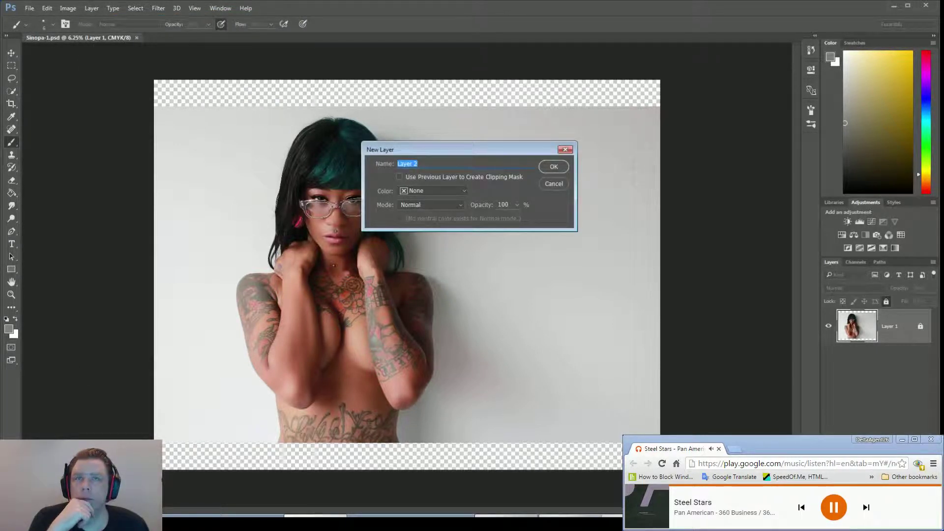
click(433, 191)
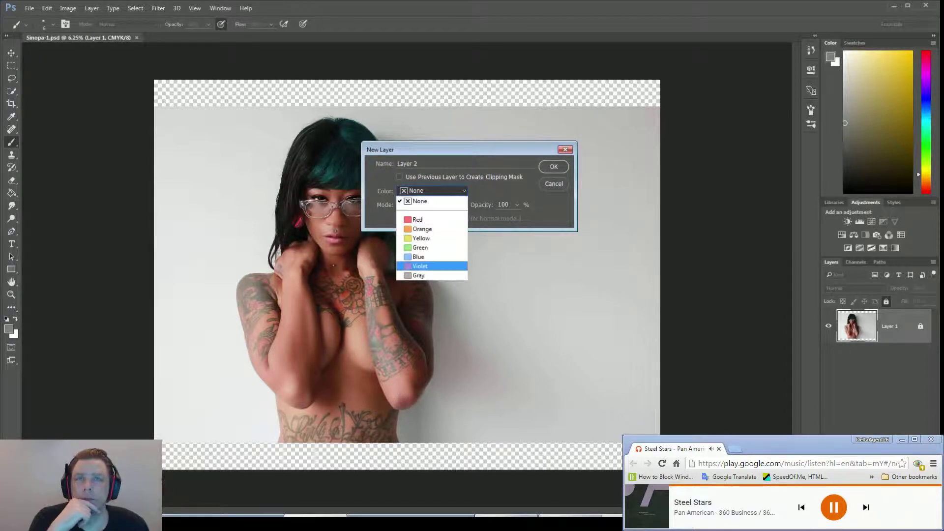
key(Return)
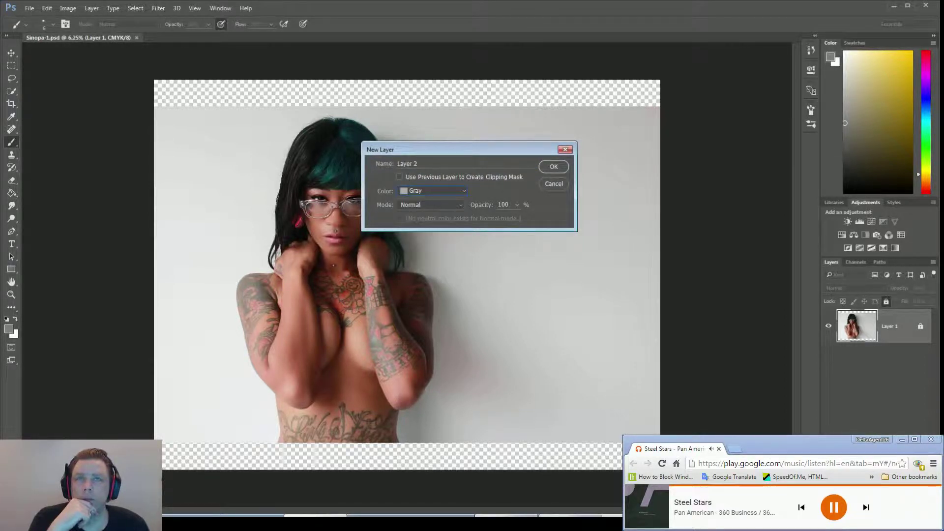
click(554, 167)
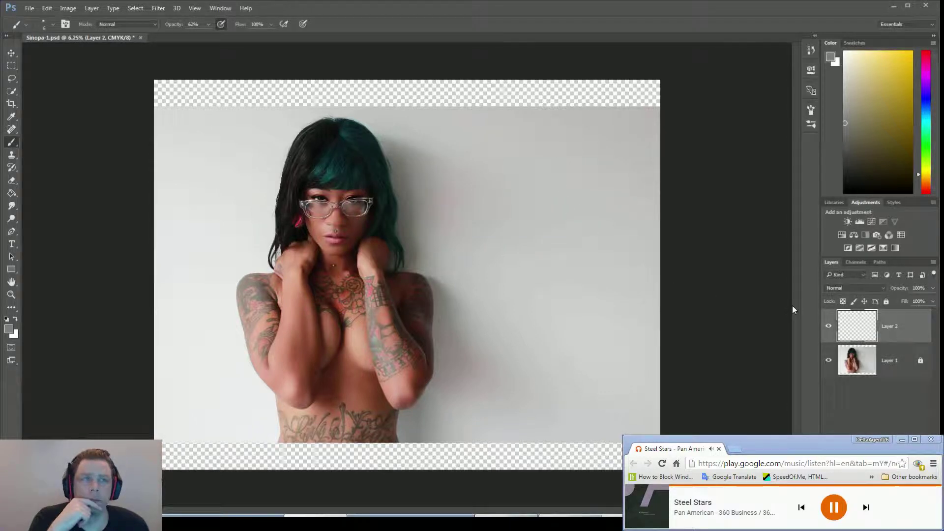
right_click(858, 329)
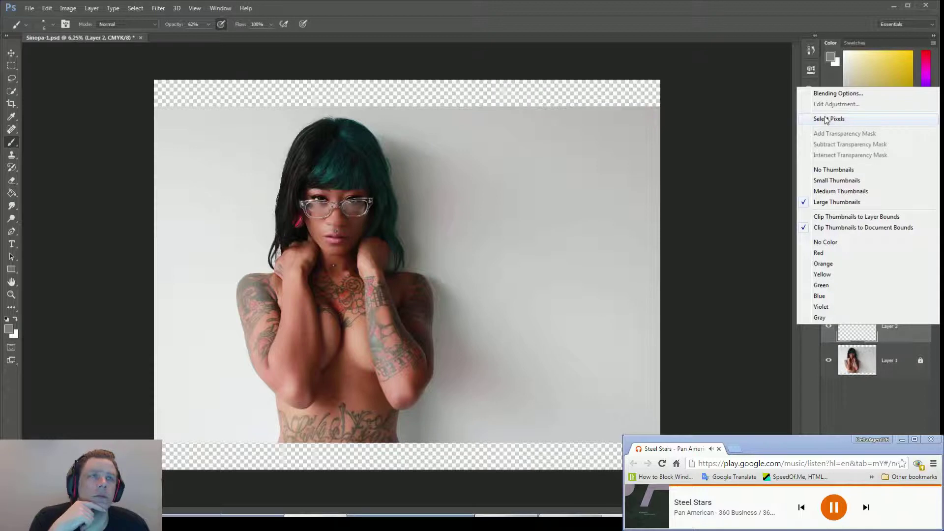
click(723, 254)
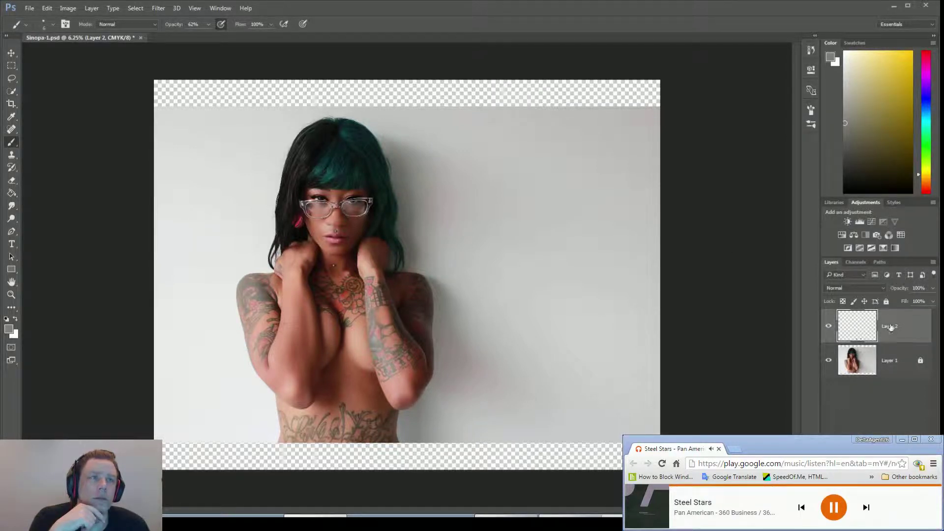
click(934, 276)
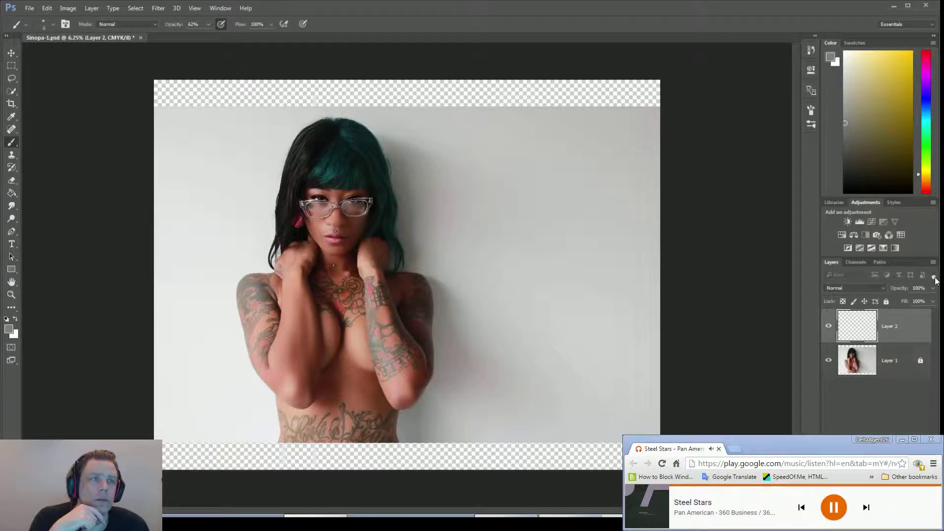
click(934, 275)
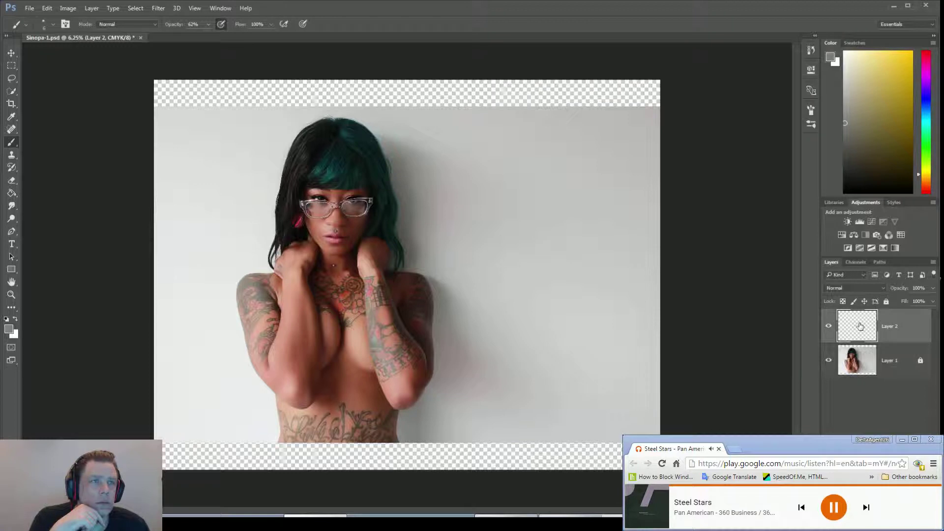
- Try a lower opacity and three stroke effects in the layer style of the empty Layer 2
double_click(860, 326)
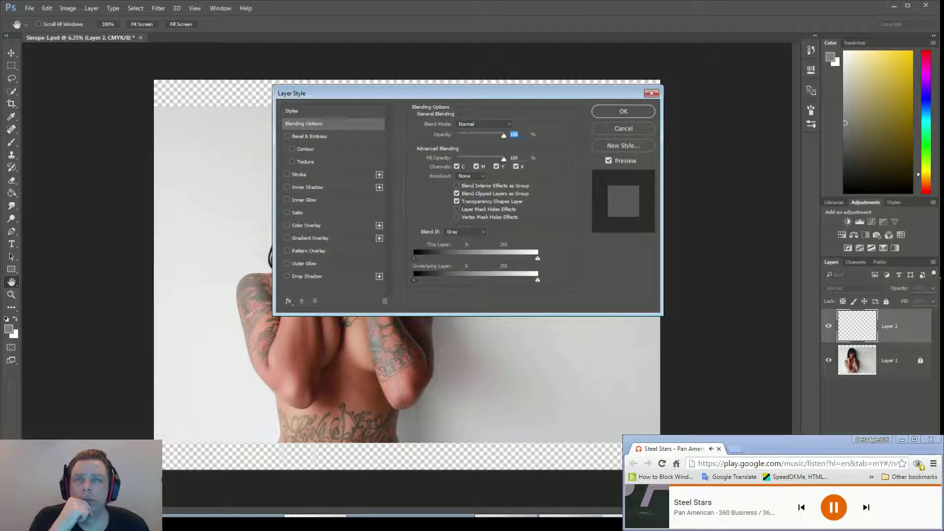
key(Down)
key(Down)
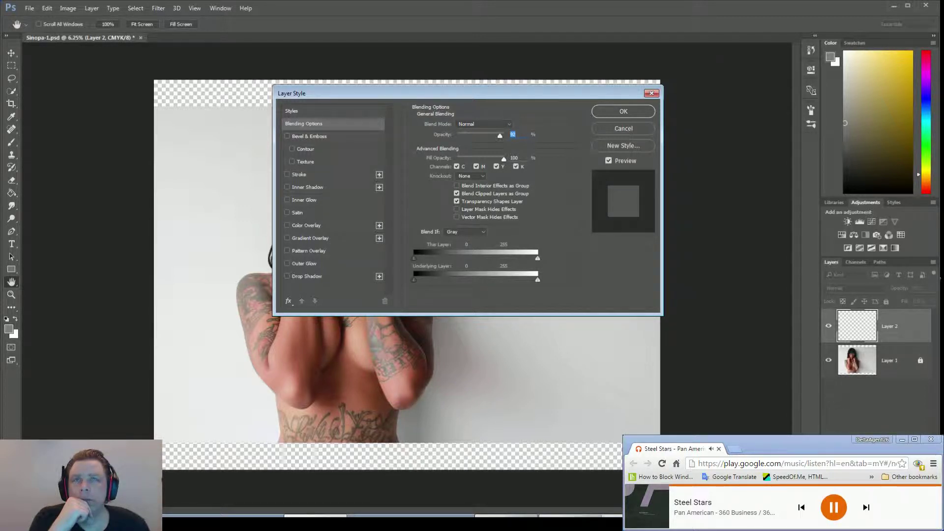
click(287, 175)
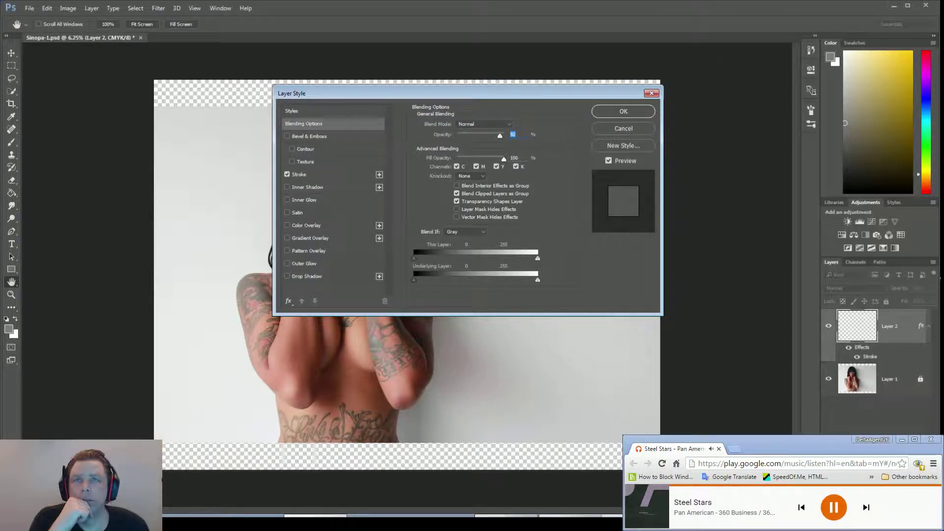
click(379, 174)
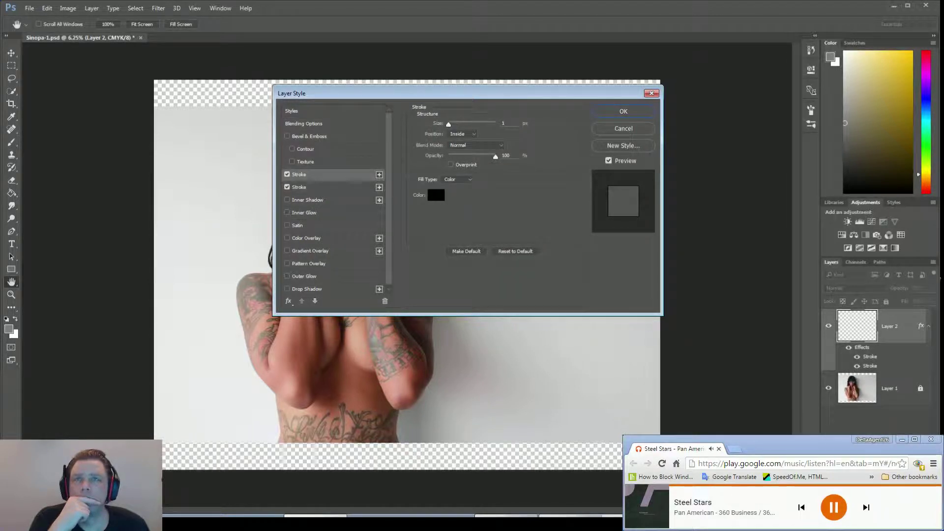
click(379, 175)
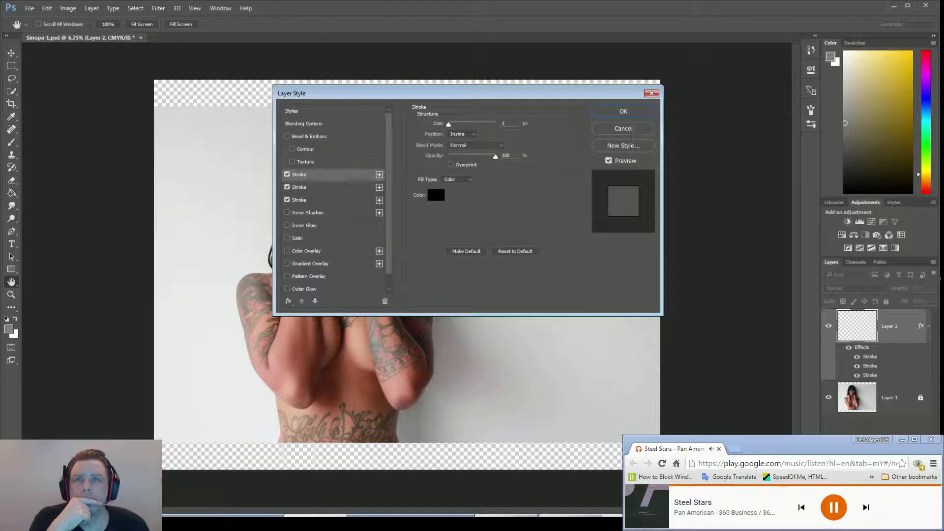
click(299, 200)
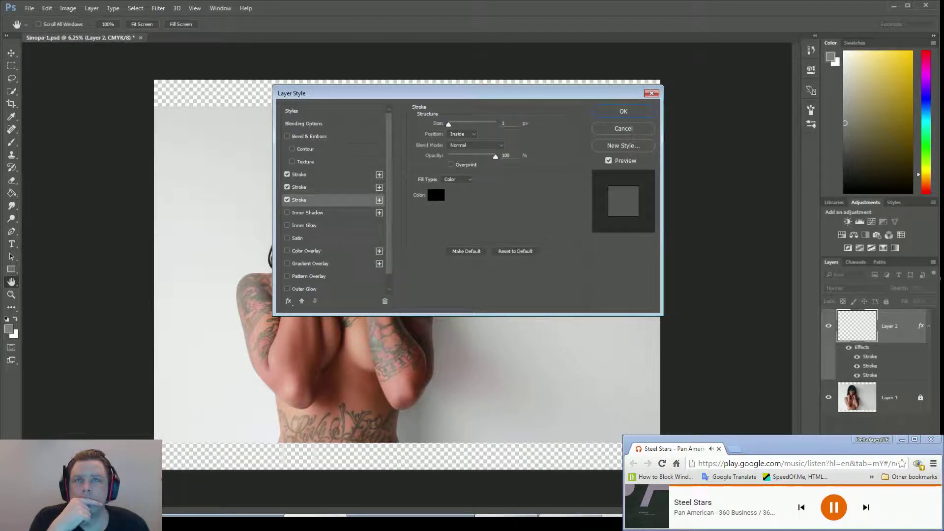
click(629, 130)
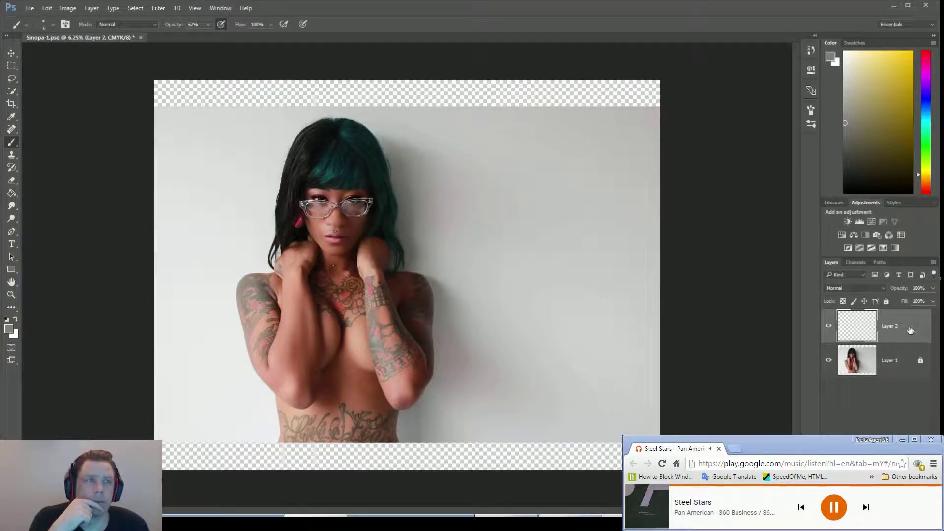
click(933, 301)
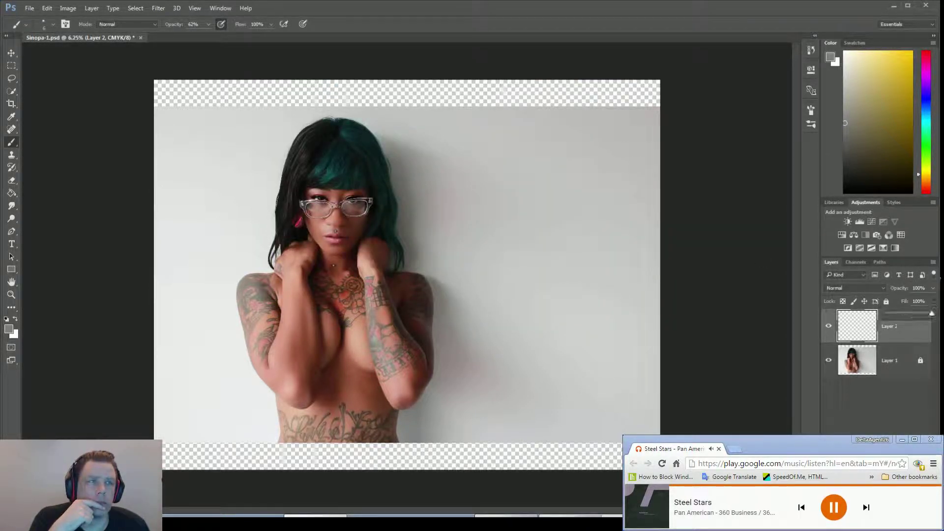
drag(932, 314, 932, 313)
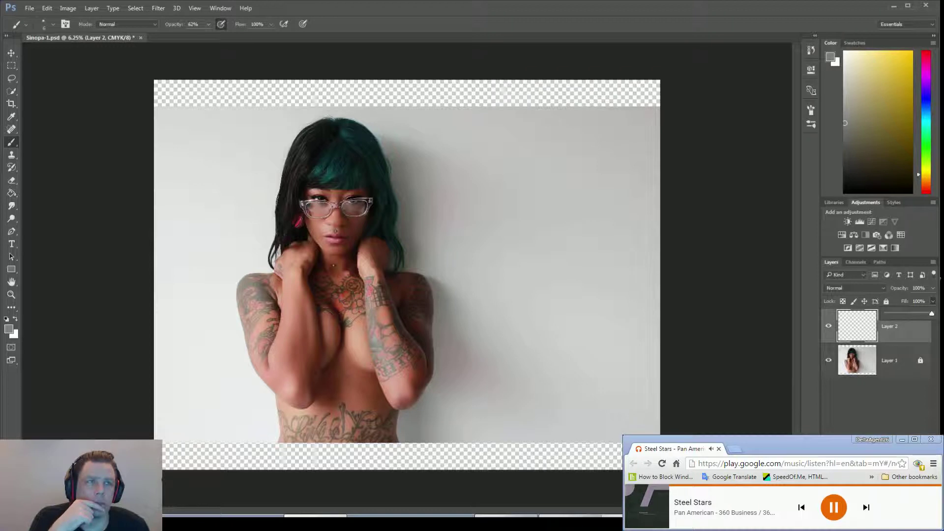
click(933, 287)
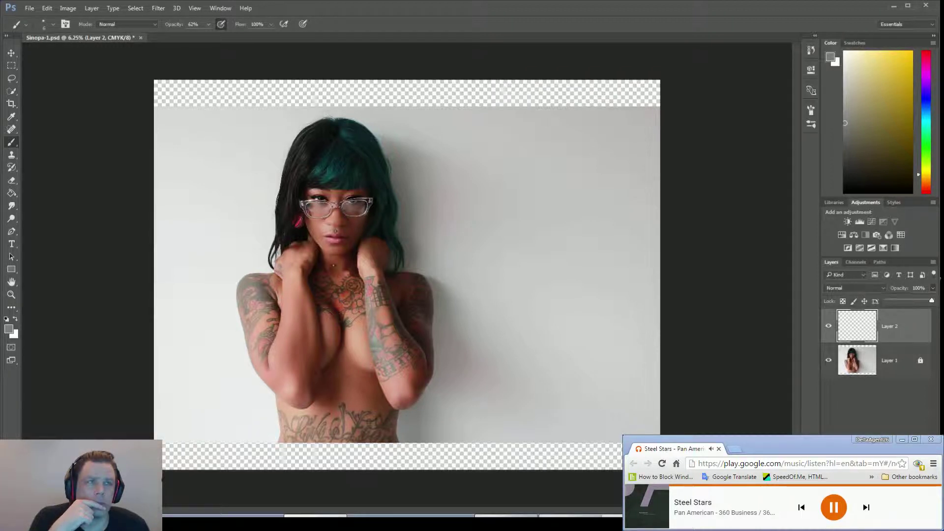
click(854, 302)
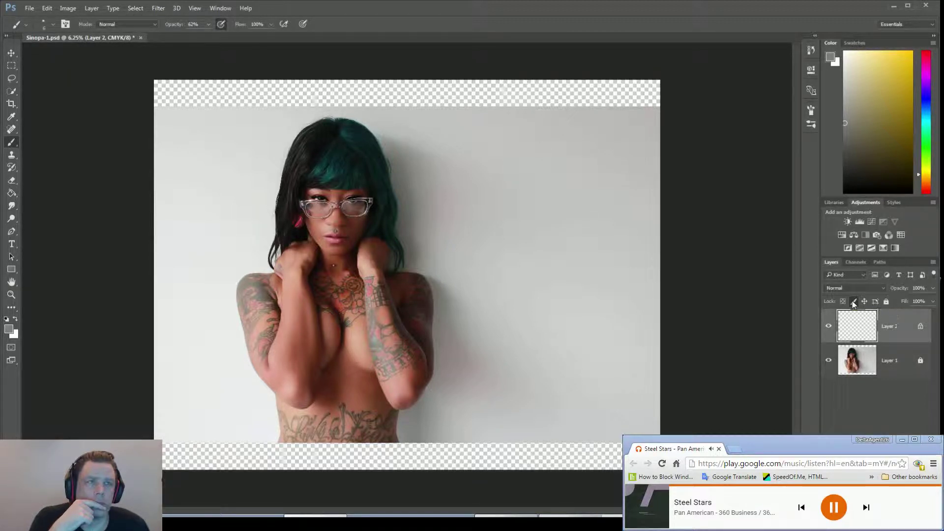
click(853, 301)
click(831, 203)
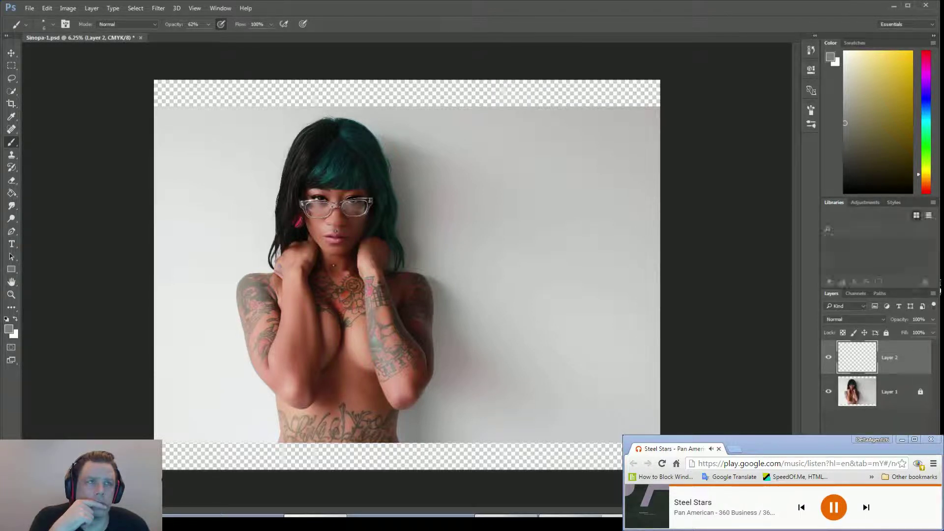
click(898, 203)
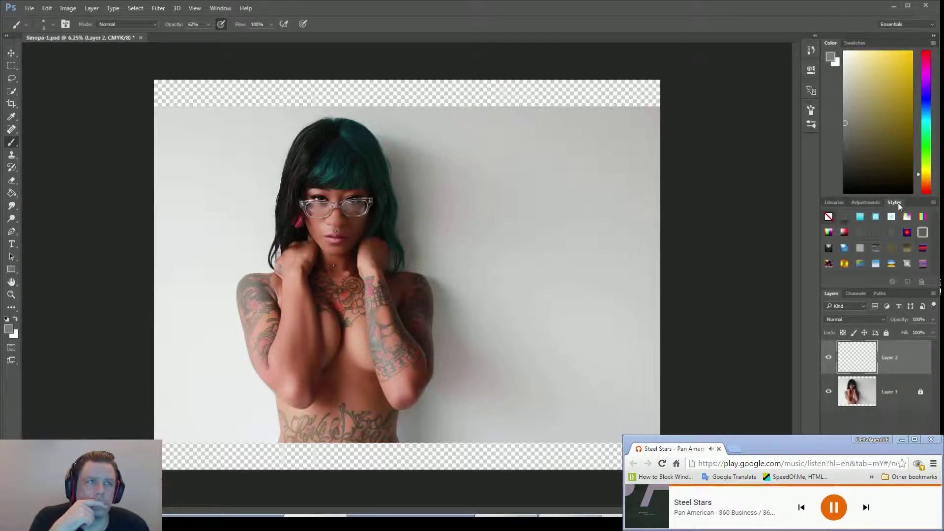
- Choose the Hard Mechanical 6 pixels brush preset for drawing on the empty layer
click(811, 125)
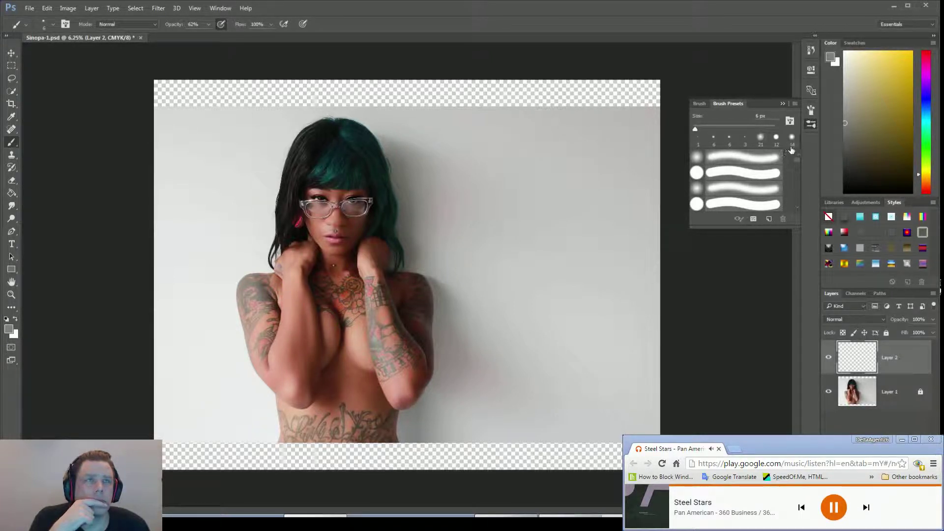
mouse_move(799, 161)
mouse_down()
mouse_move(801, 211)
mouse_move(800, 154)
mouse_up()
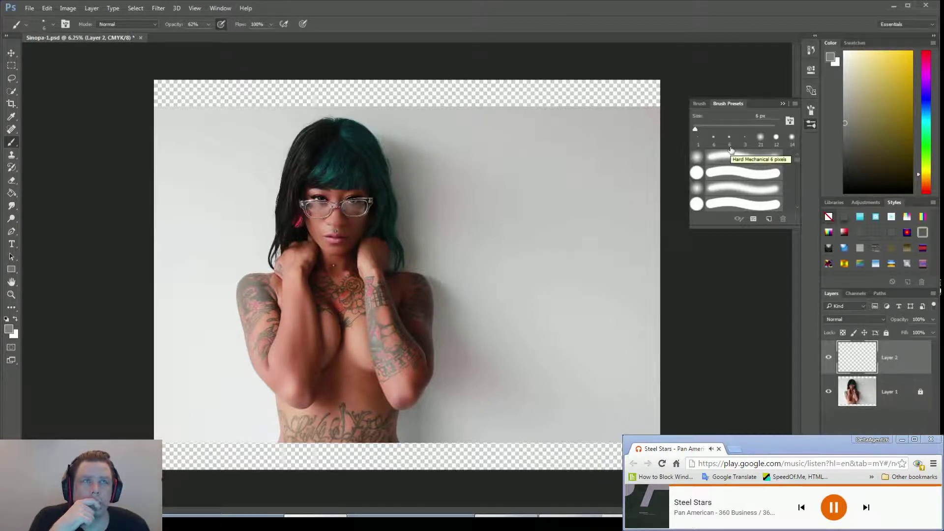
click(730, 147)
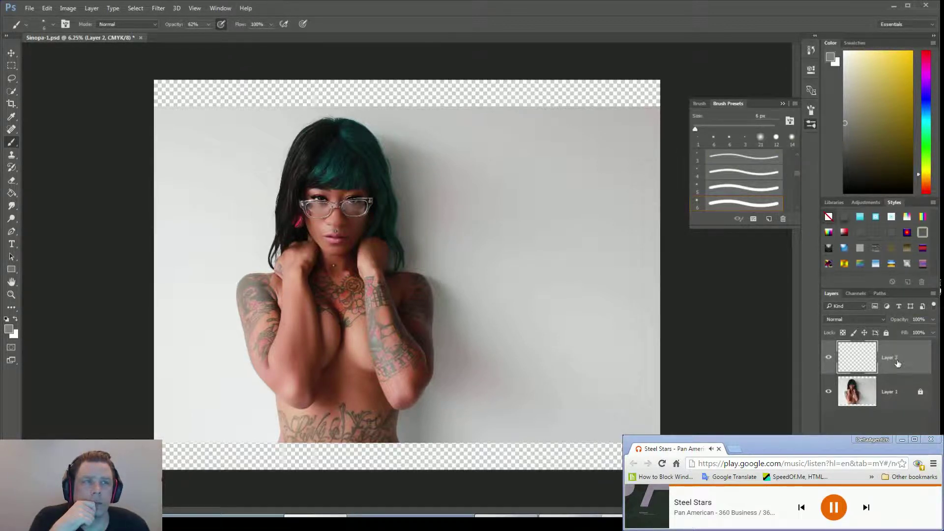
- Delete the empty Layer 2 above the photo layer, leaving its layer style unchanged
double_click(911, 366)
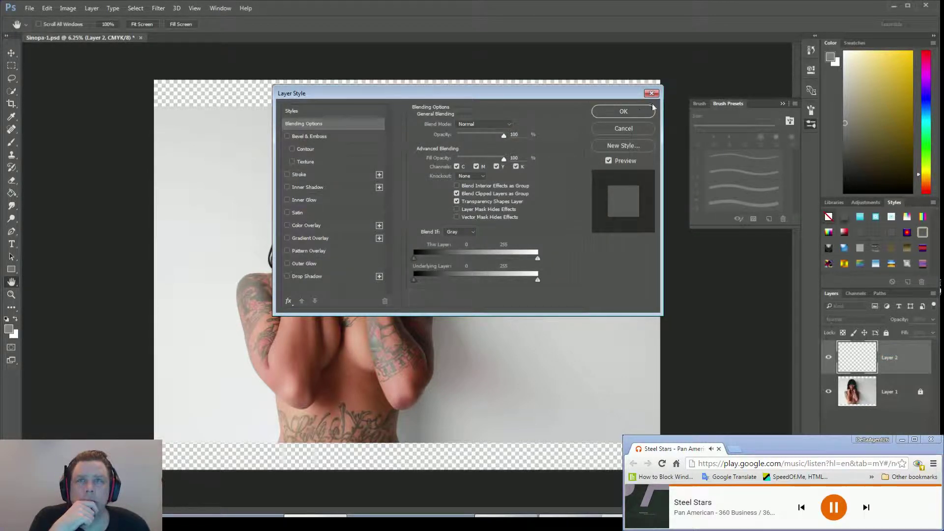
click(623, 128)
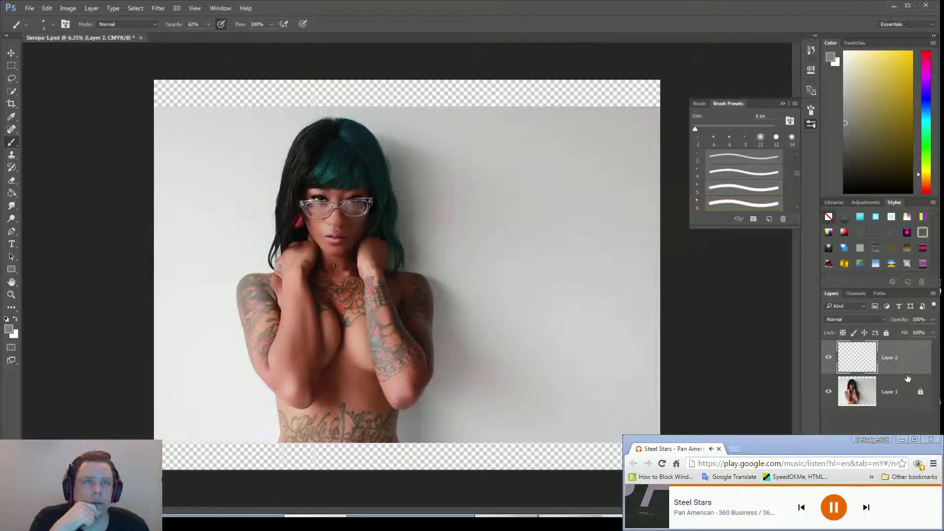
right_click(908, 378)
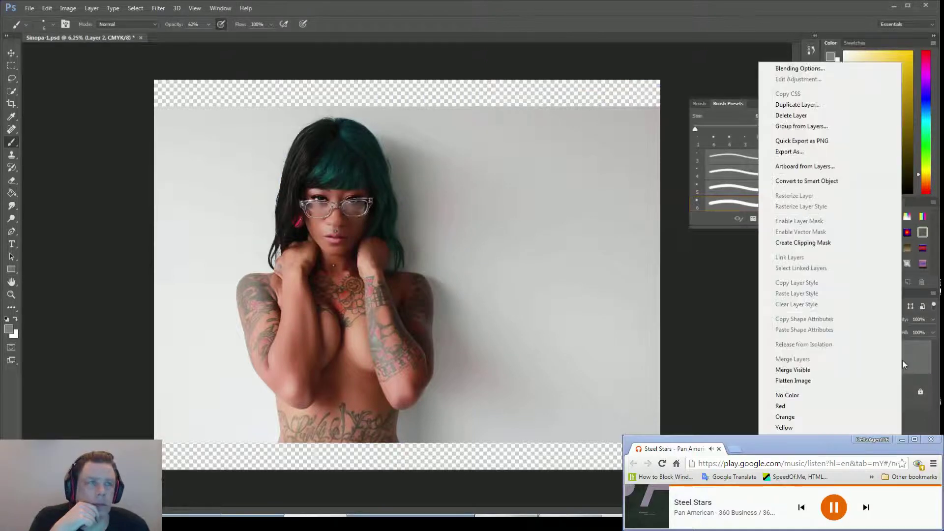
click(791, 115)
click(445, 196)
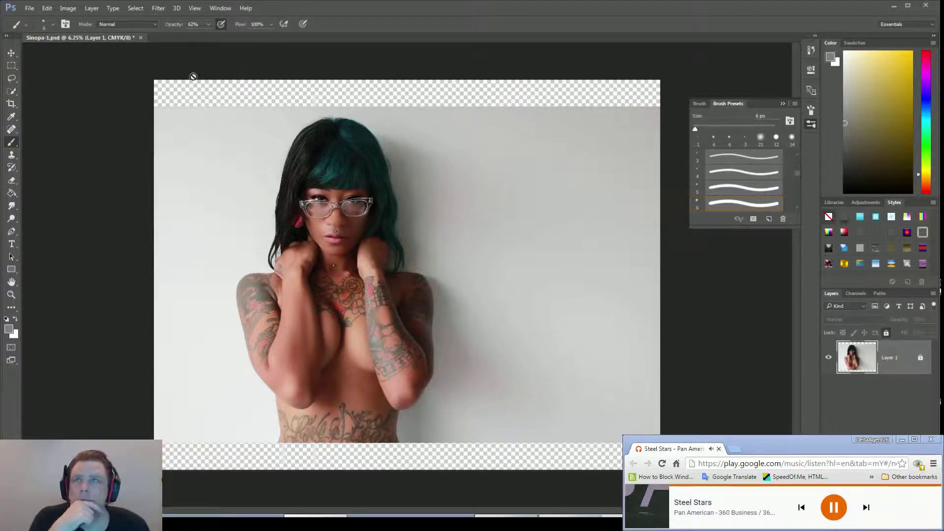
- Look through the available image and layer commands, including the options for creating a new artboard
click(77, 10)
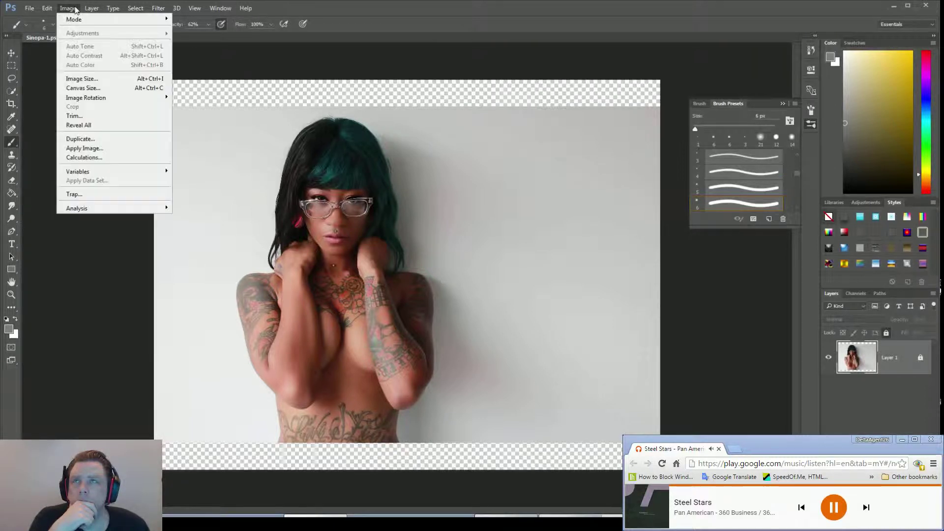
mouse_move(93, 11)
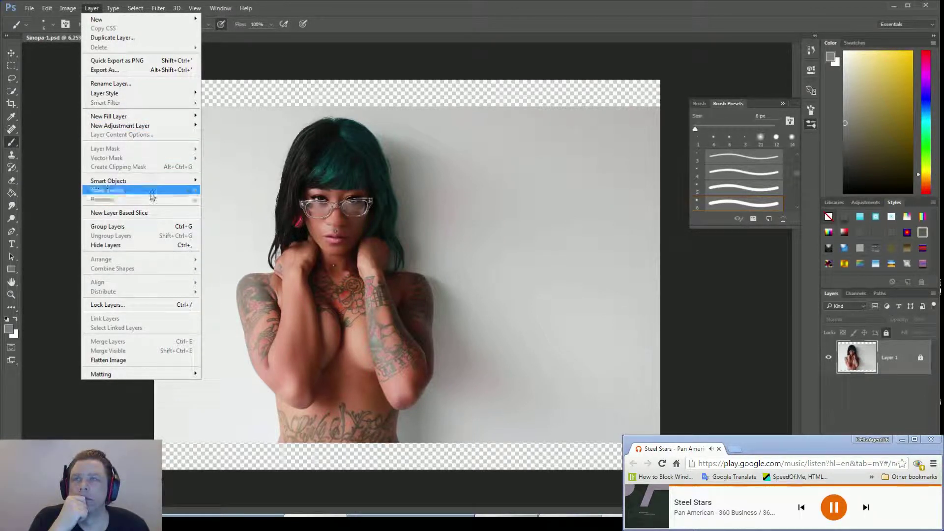
mouse_move(151, 193)
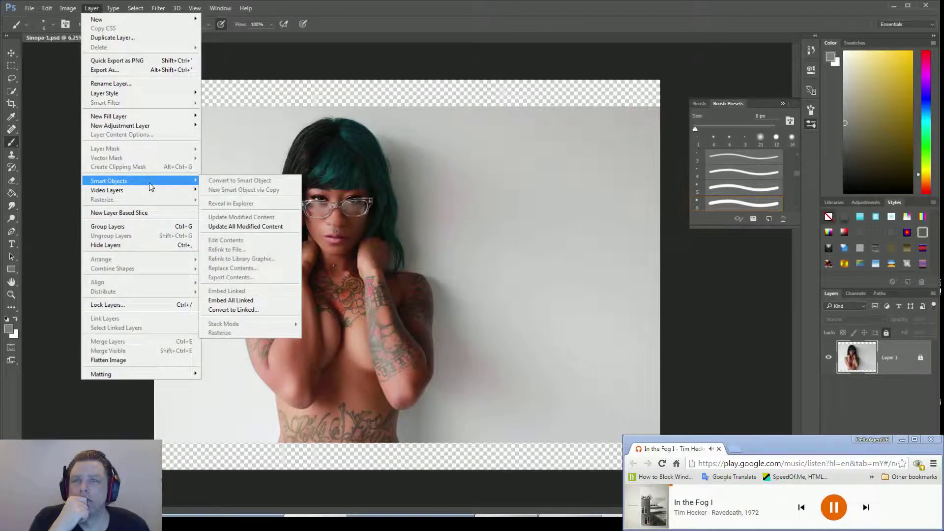
mouse_move(147, 117)
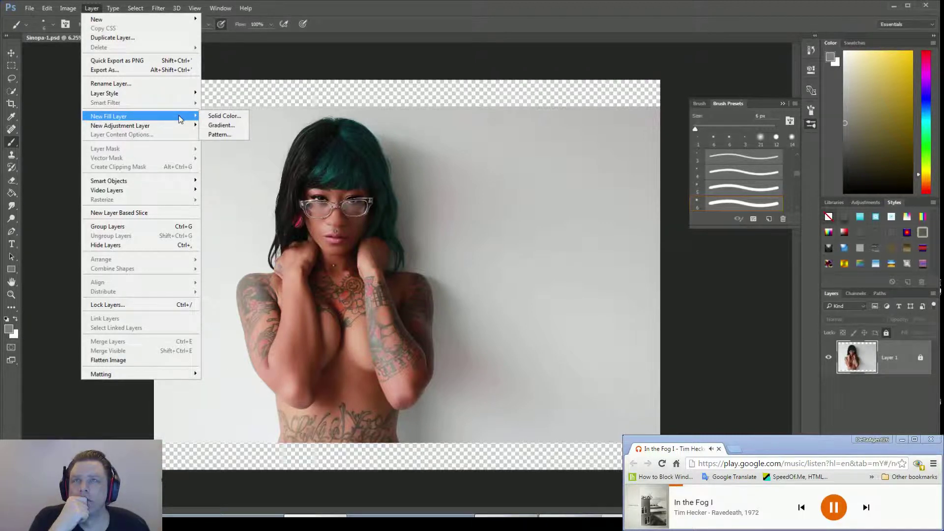
mouse_move(180, 129)
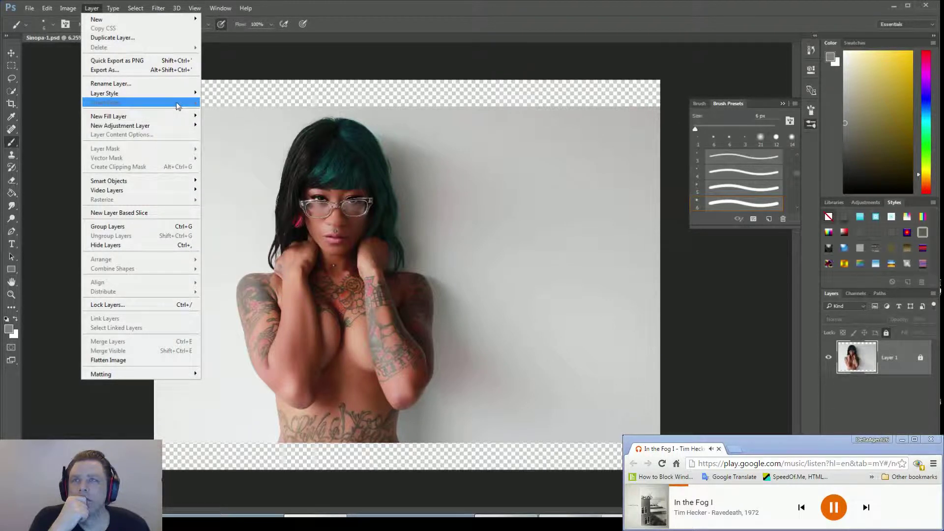
mouse_move(176, 93)
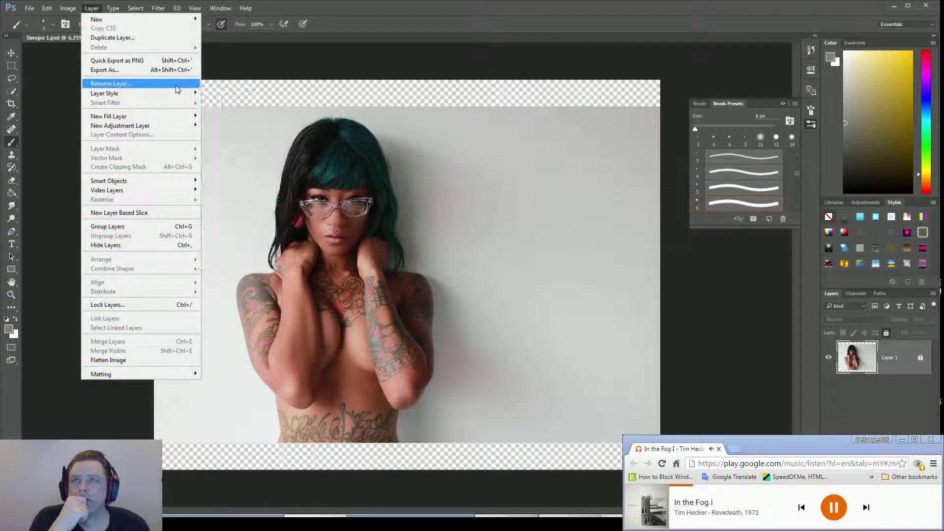
click(170, 82)
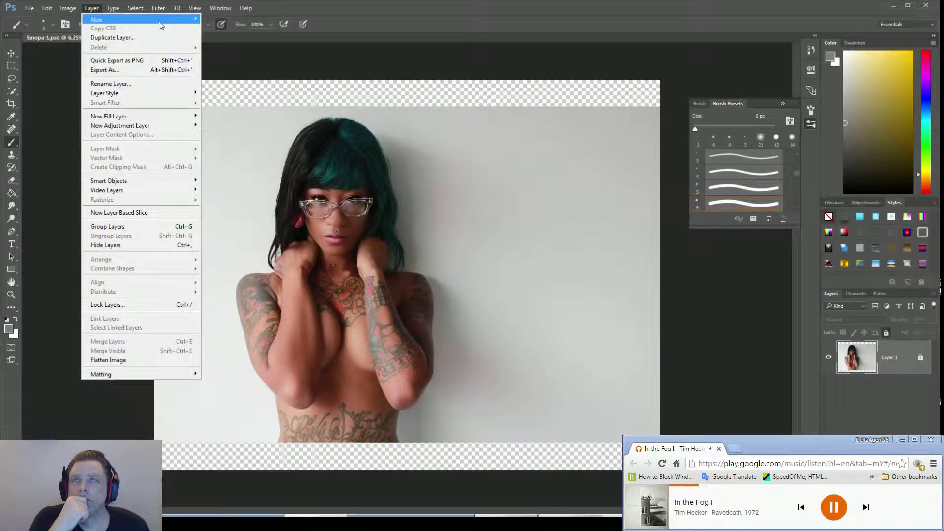
mouse_move(158, 22)
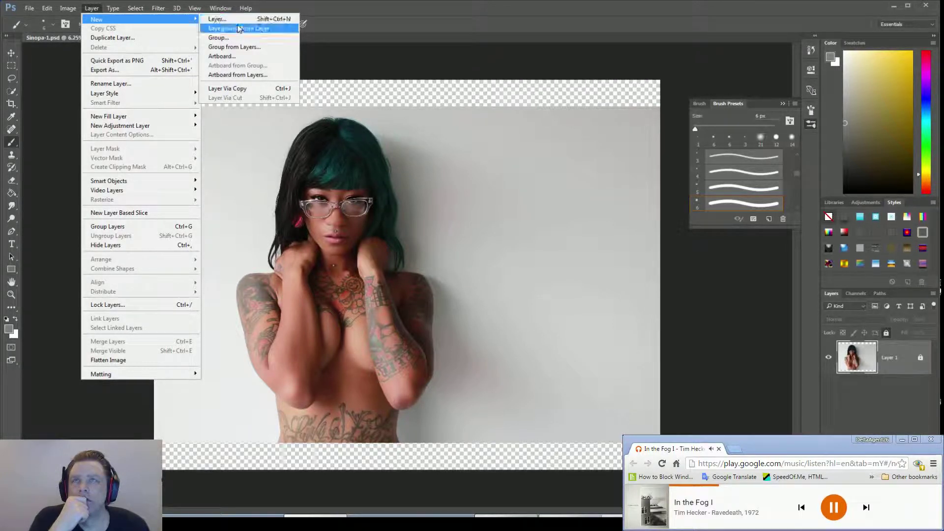
click(238, 61)
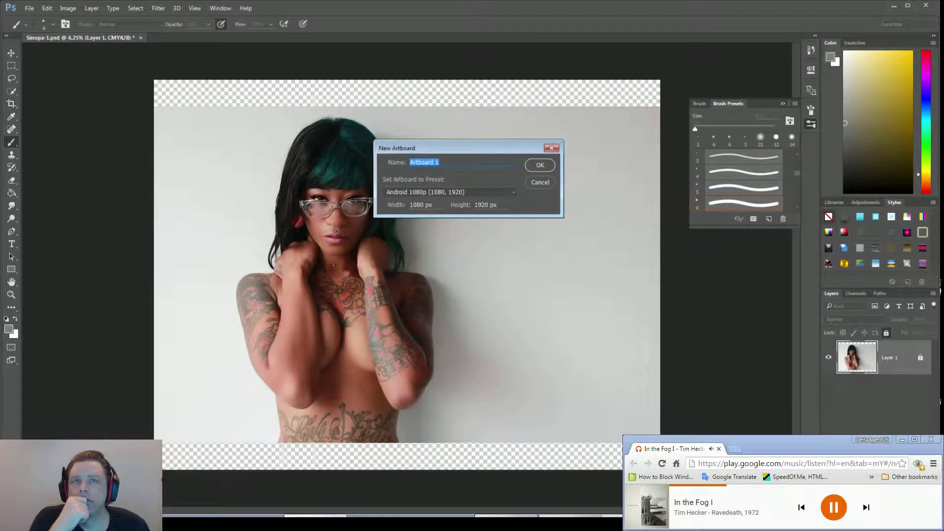
click(536, 181)
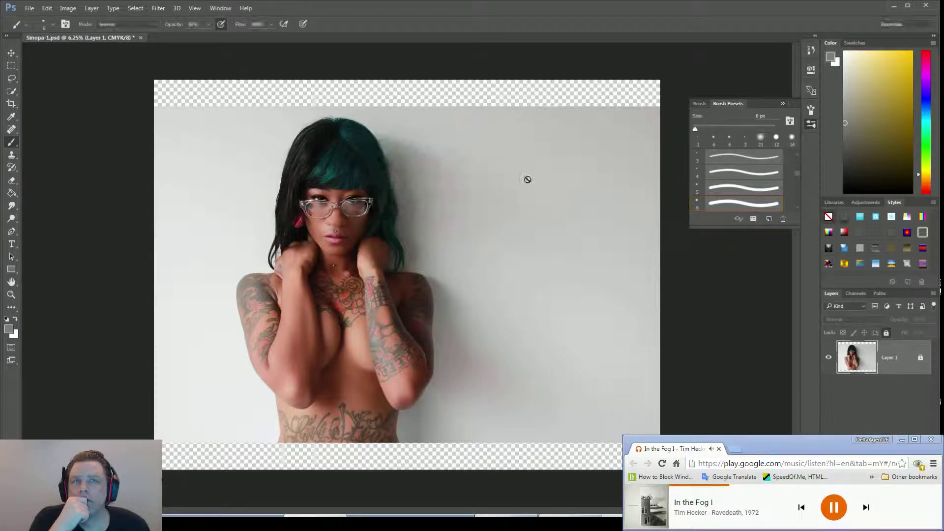
click(97, 9)
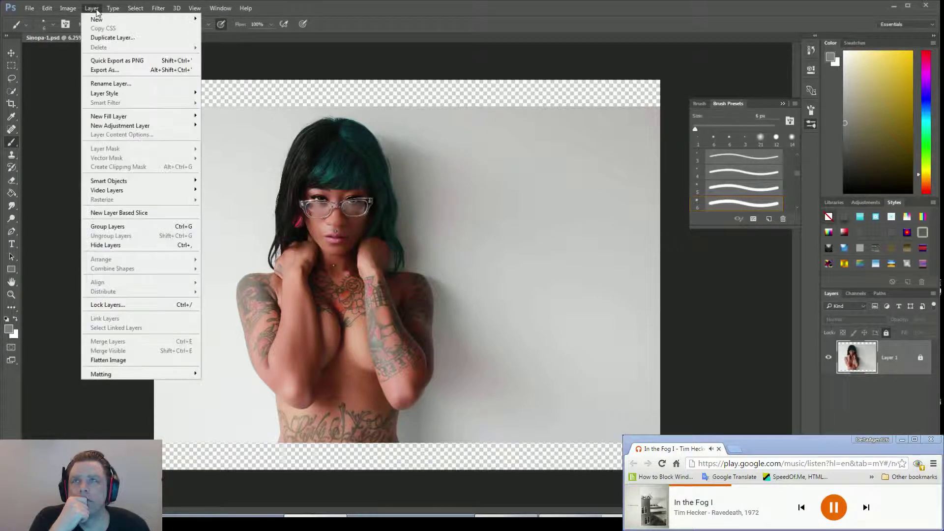
mouse_move(99, 19)
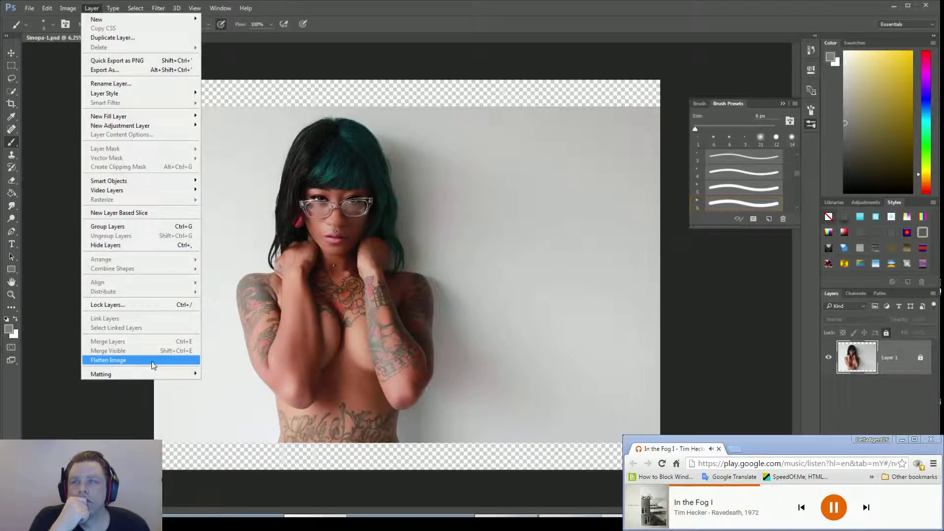
mouse_move(133, 380)
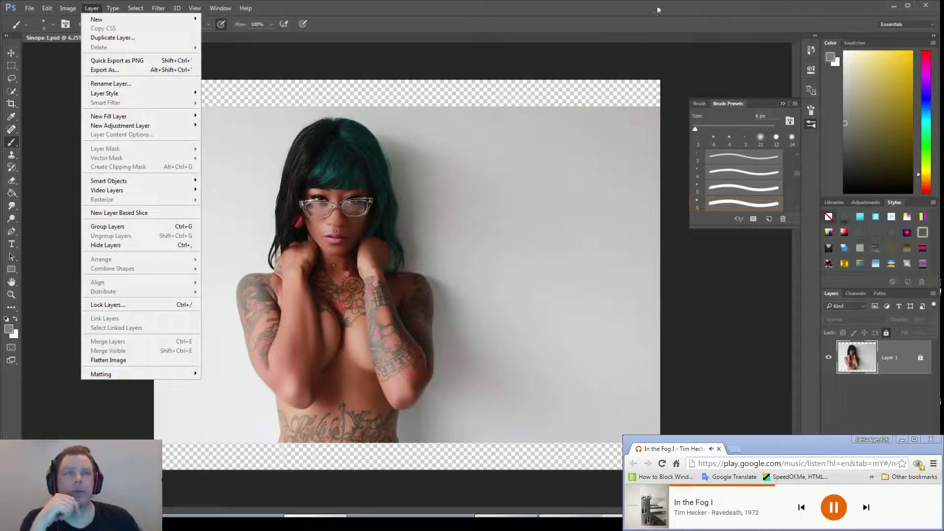
key(Escape)
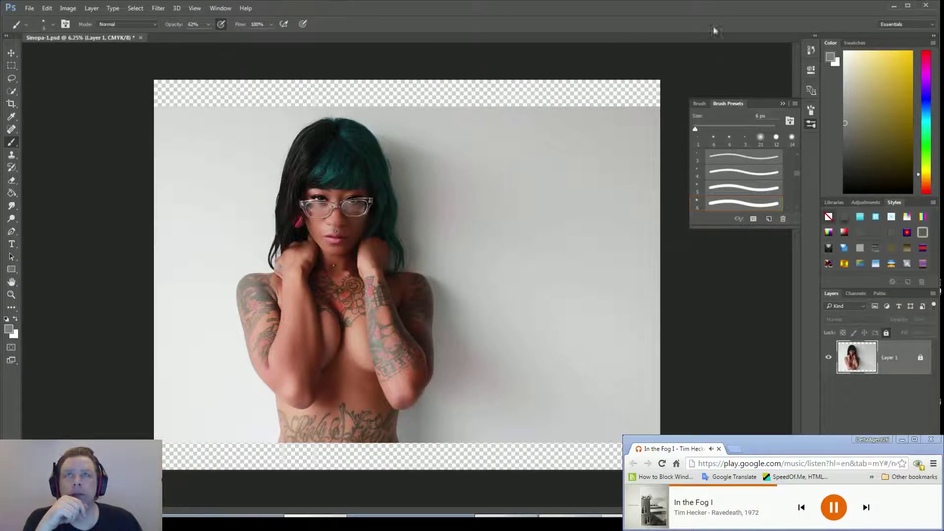
- Quit the program without saving the changes to Sinopa-1.psd
click(925, 6)
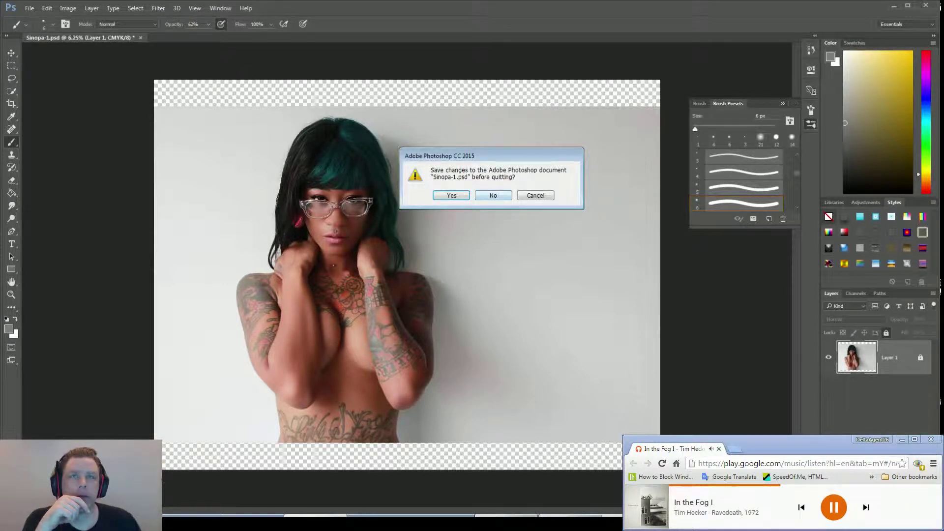
click(493, 195)
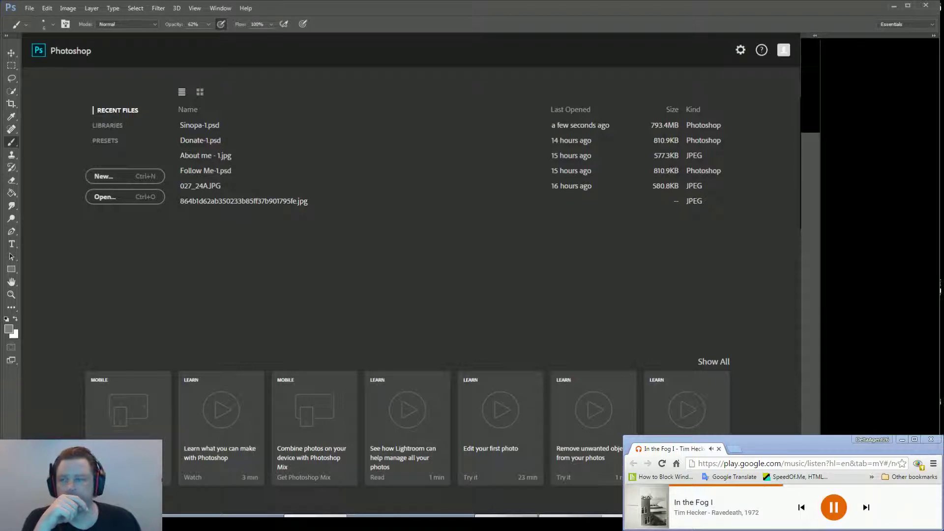